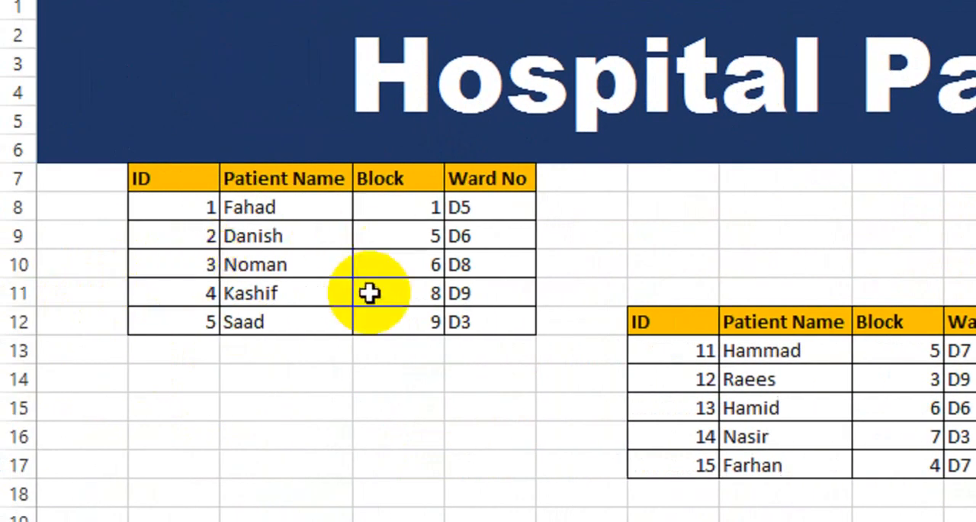
# Check the workbook's existing defined names in the Name Manager
pyautogui.click(228, 173)
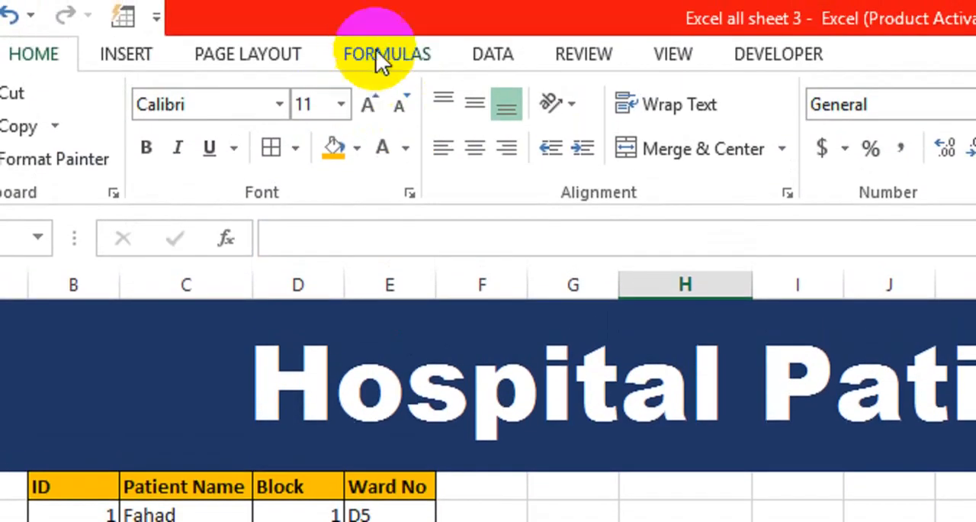
pyautogui.click(385, 52)
pyautogui.click(705, 145)
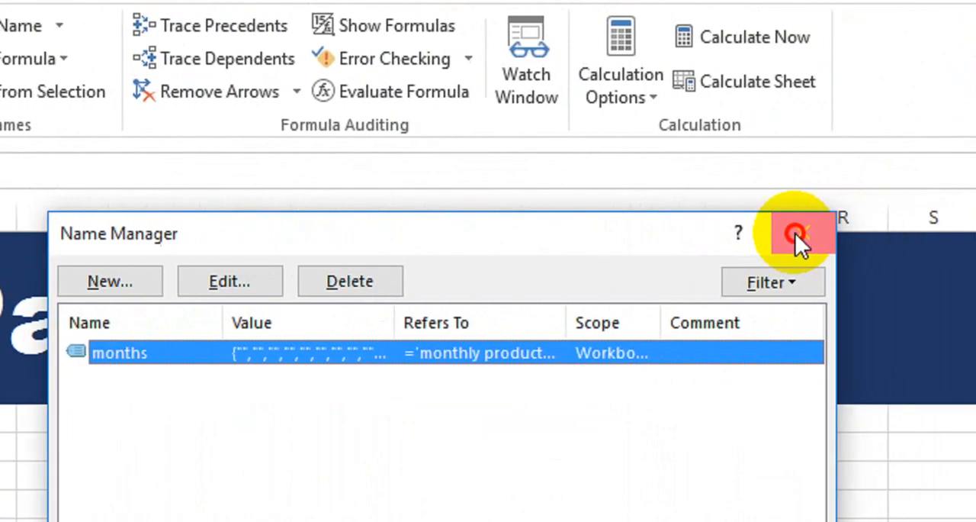
pyautogui.click(938, 232)
# Define the workbook name Record1 for the first patient table, B7:E12, including its headers
pyautogui.hotkey('shift', 'Down')
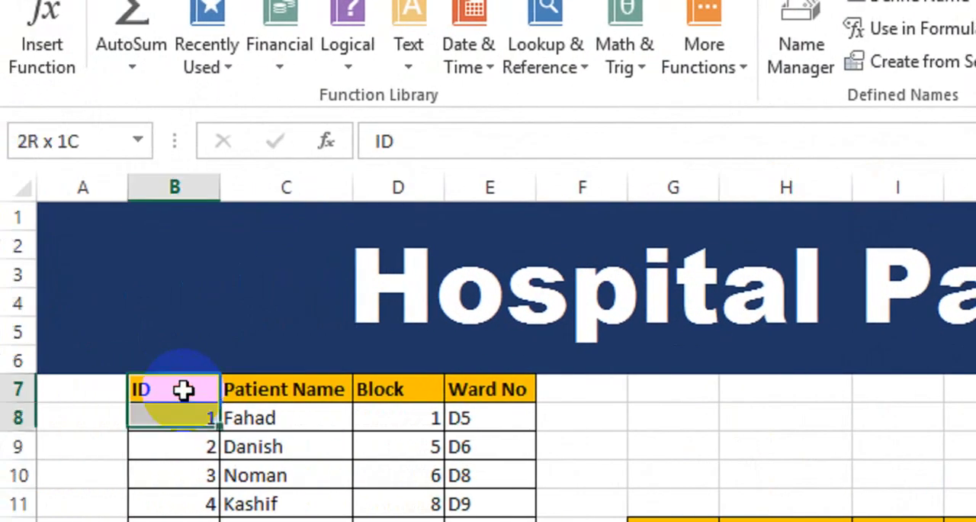
pyautogui.hotkey('shift', 'Down')
pyautogui.hotkey('shift', 'Right')
pyautogui.hotkey('shift', 'Right')
pyautogui.hotkey('shift', 'Down')
pyautogui.hotkey('shift', 'Right')
pyautogui.hotkey('shift', 'Down')
pyautogui.hotkey('shift', 'Down')
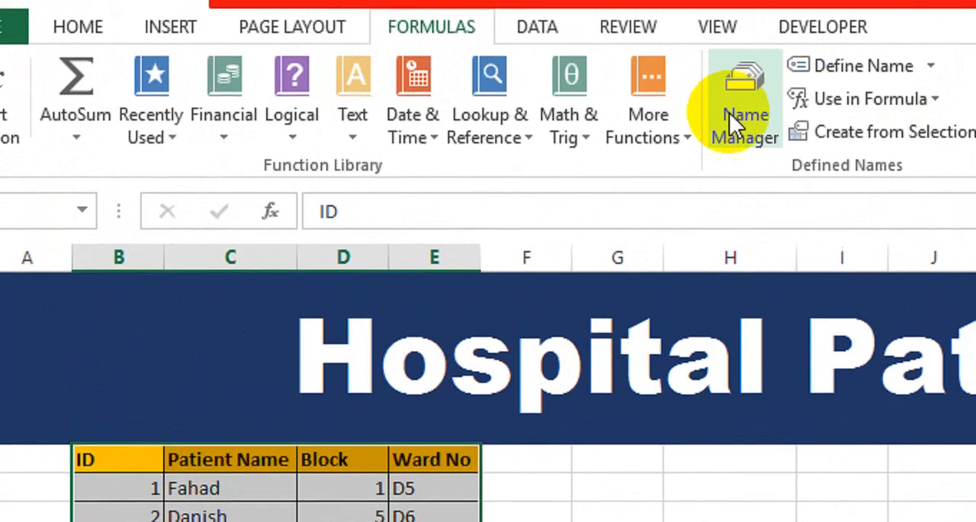
pyautogui.click(796, 47)
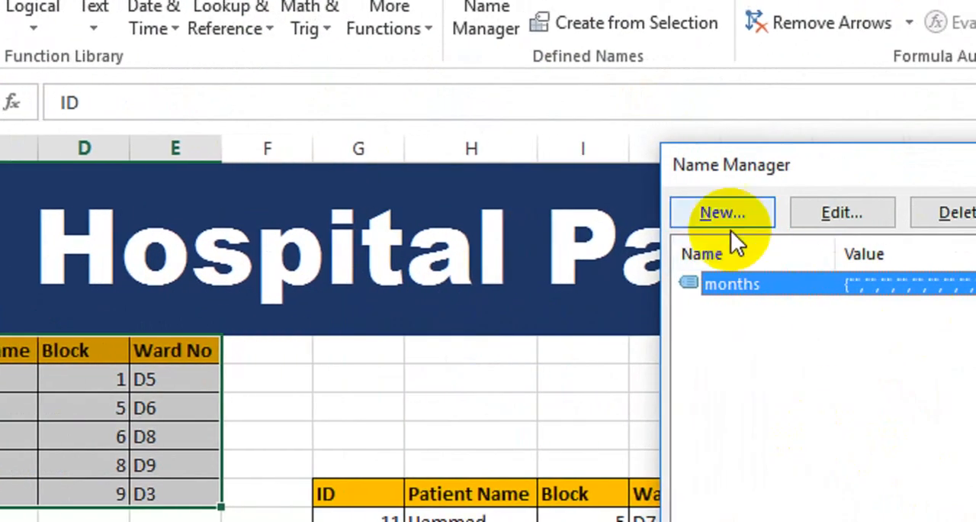
pyautogui.click(828, 212)
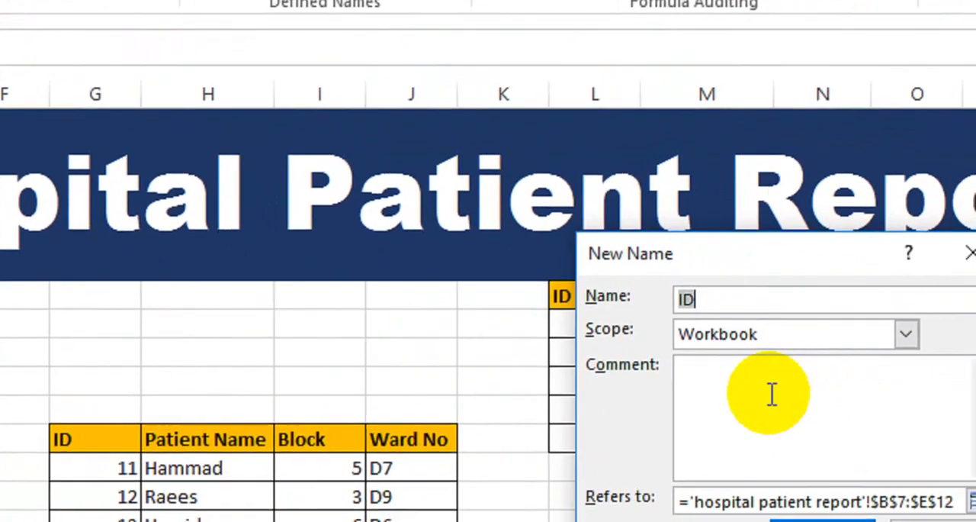
pyautogui.write('Record1')
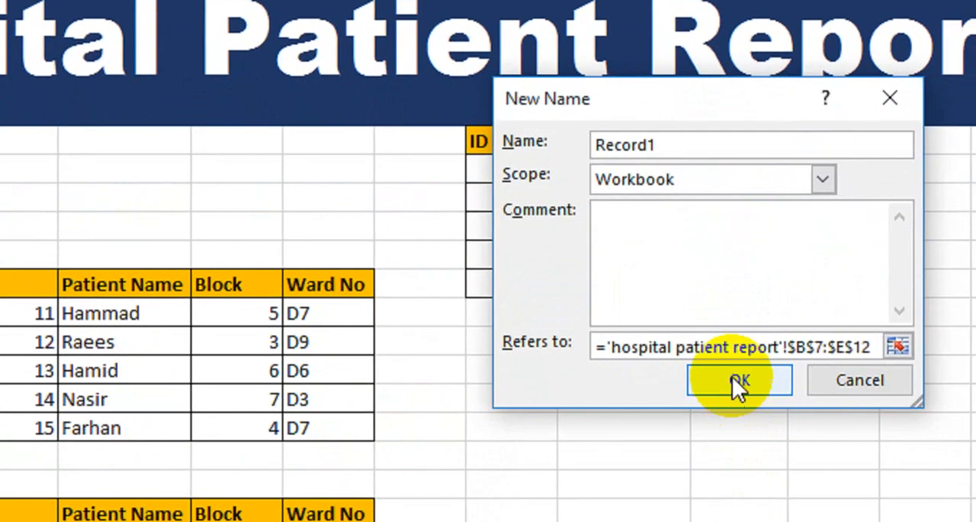
pyautogui.click(786, 520)
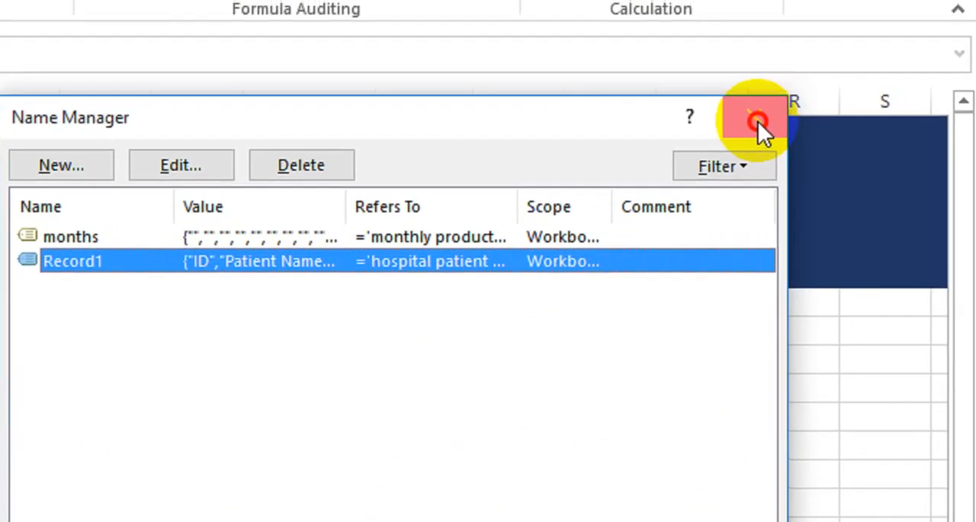
pyautogui.click(758, 122)
# Define the workbook name Record2 for the patient table with IDs 6 to 10, L7:O12, including its headers
pyautogui.click(225, 297)
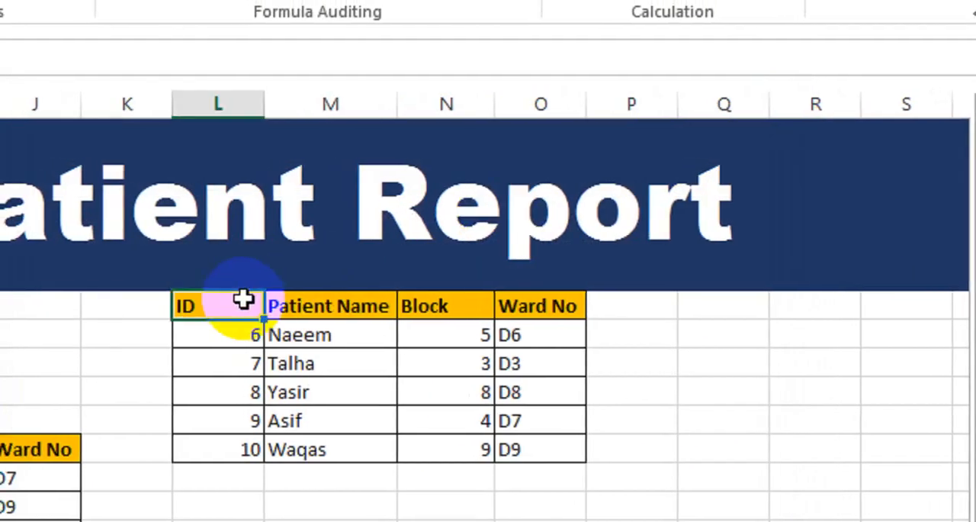
pyautogui.hotkey('shift', 'Down')
pyautogui.hotkey('shift', 'Right')
pyautogui.hotkey('shift', 'Down')
pyautogui.hotkey('shift', 'Down')
pyautogui.hotkey('shift', 'Right')
pyautogui.hotkey('shift', 'Down')
pyautogui.hotkey('shift', 'Down')
pyautogui.hotkey('shift', 'Right')
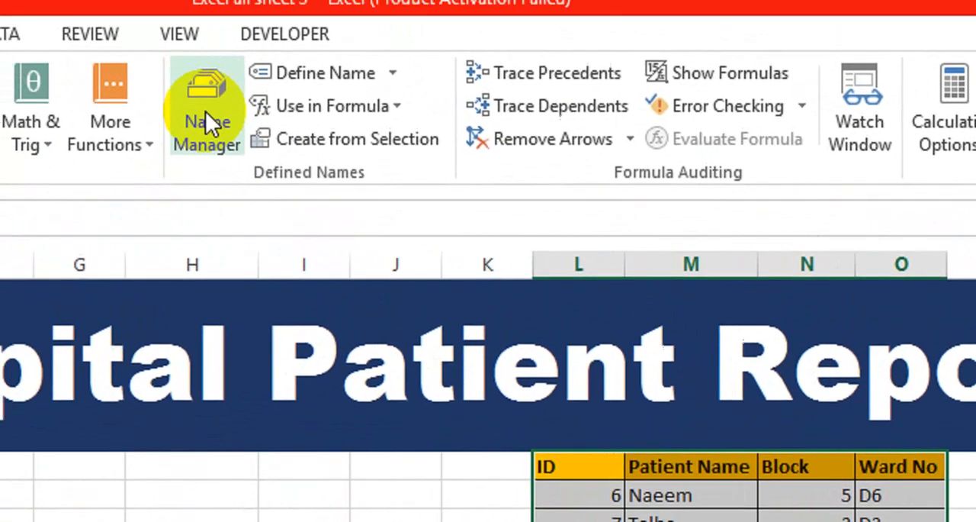
pyautogui.click(236, 148)
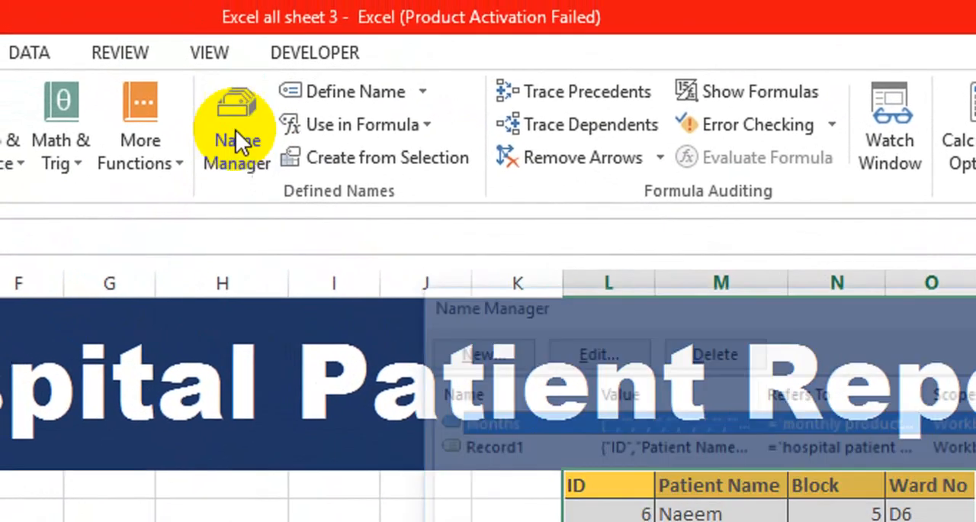
pyautogui.click(493, 358)
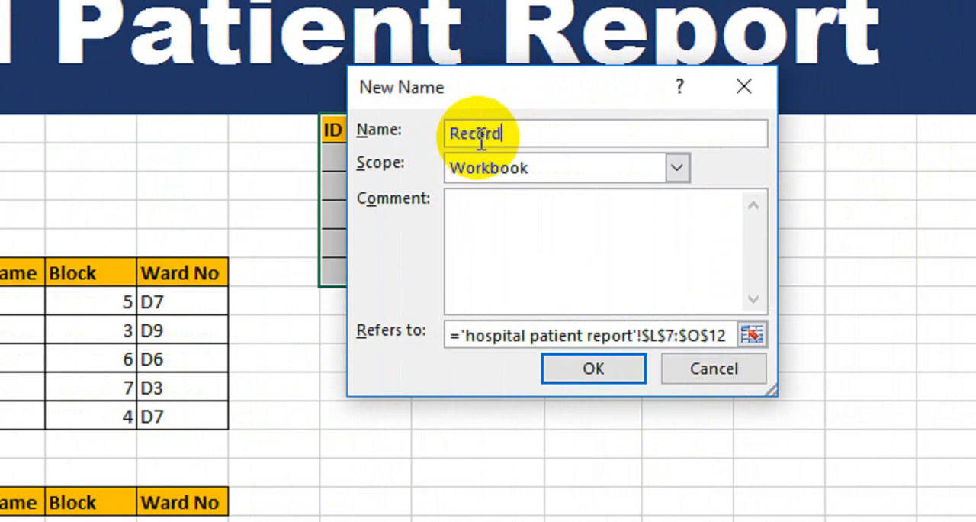
pyautogui.click(573, 370)
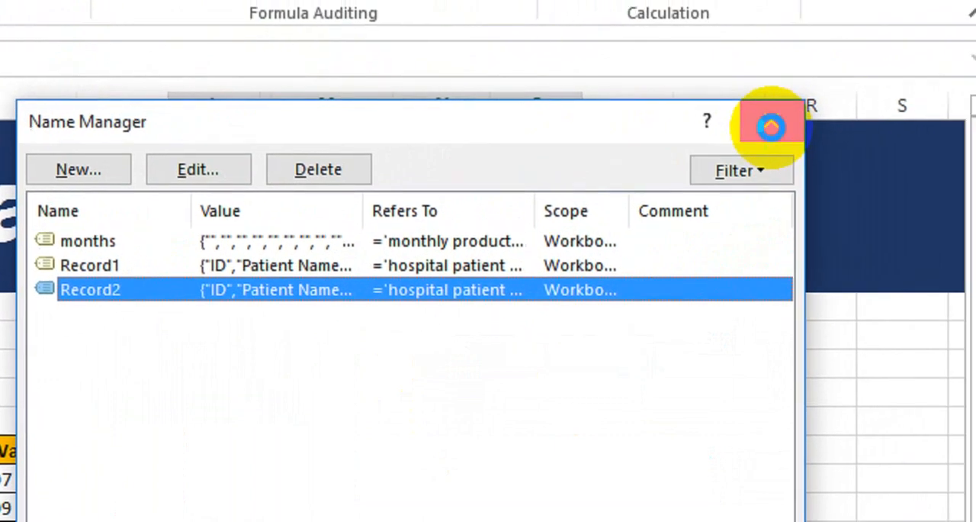
pyautogui.click(772, 124)
# Define the workbook name Record3 for the patient table with IDs 11 to 15, G12:J17, including its headers
pyautogui.moveTo(164, 367); pyautogui.dragTo(252, 447)
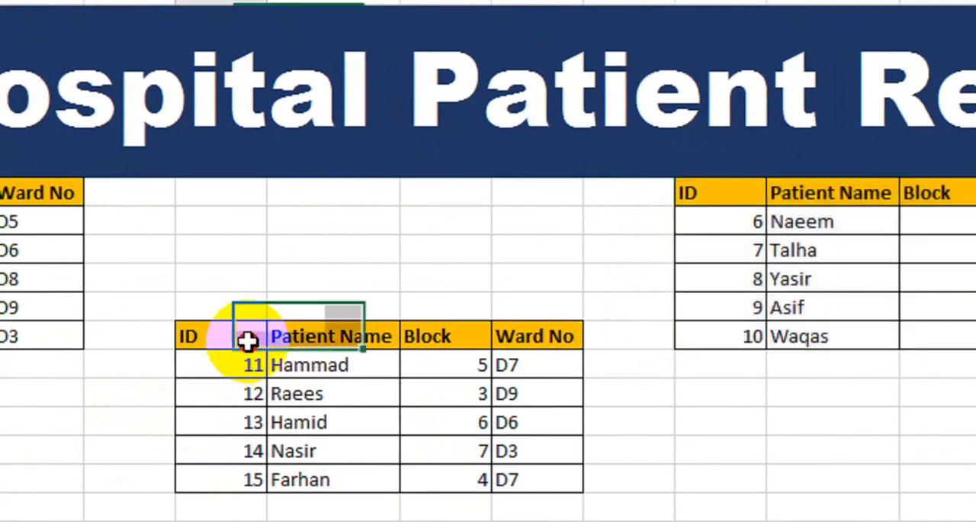
pyautogui.hotkey('shift', 'Right')
pyautogui.hotkey('shift', 'Down')
pyautogui.hotkey('shift', 'Right')
pyautogui.hotkey('shift', 'Down')
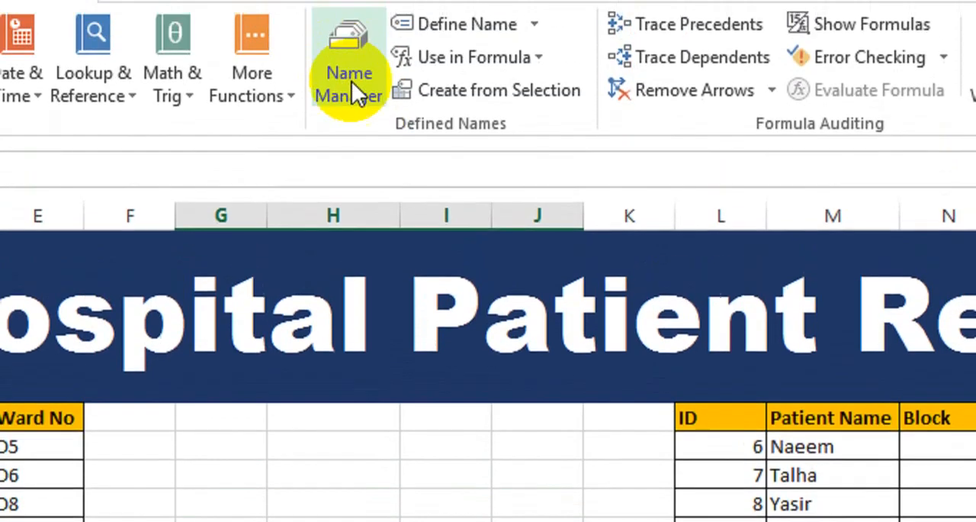
pyautogui.click(352, 81)
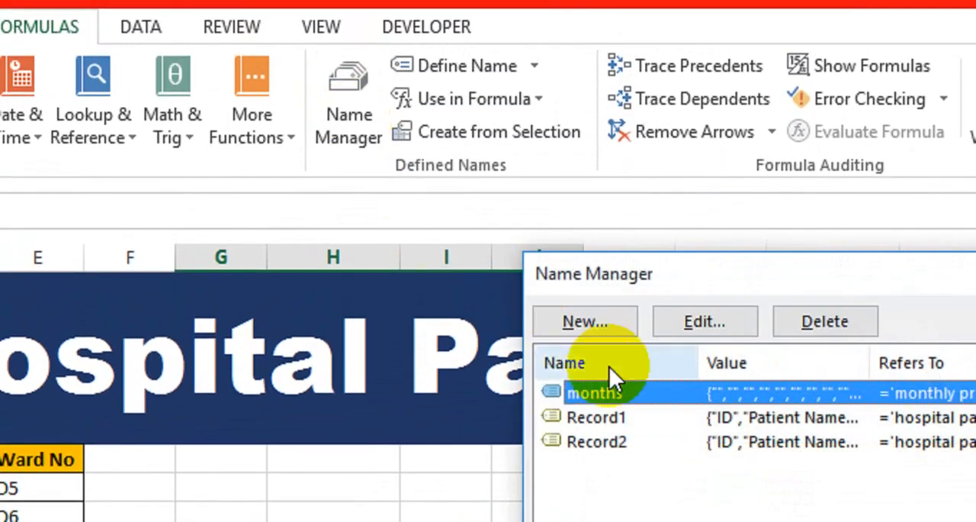
pyautogui.click(576, 306)
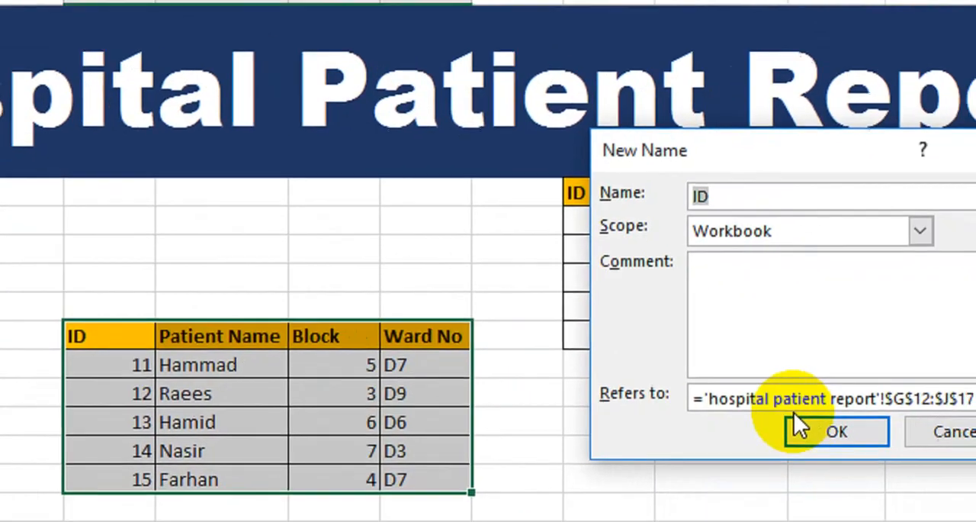
pyautogui.write('Record3')
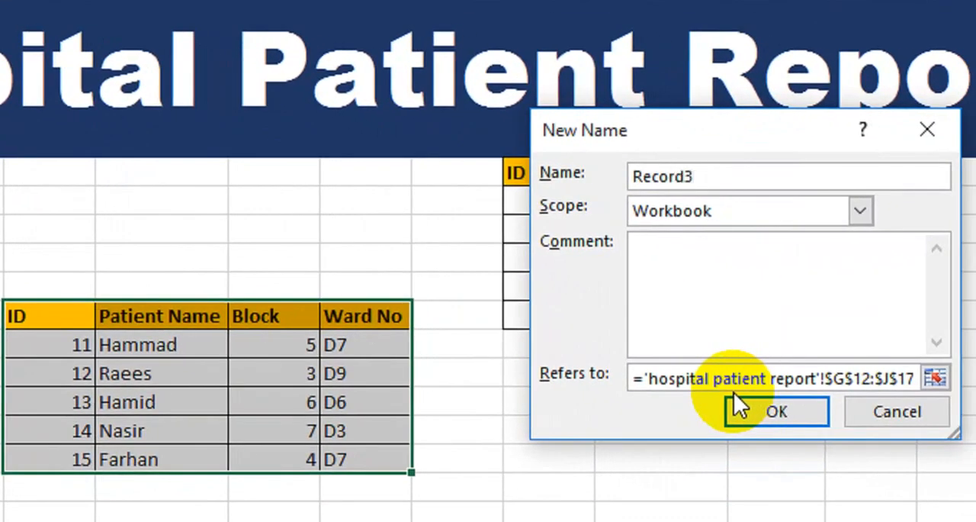
pyautogui.click(739, 402)
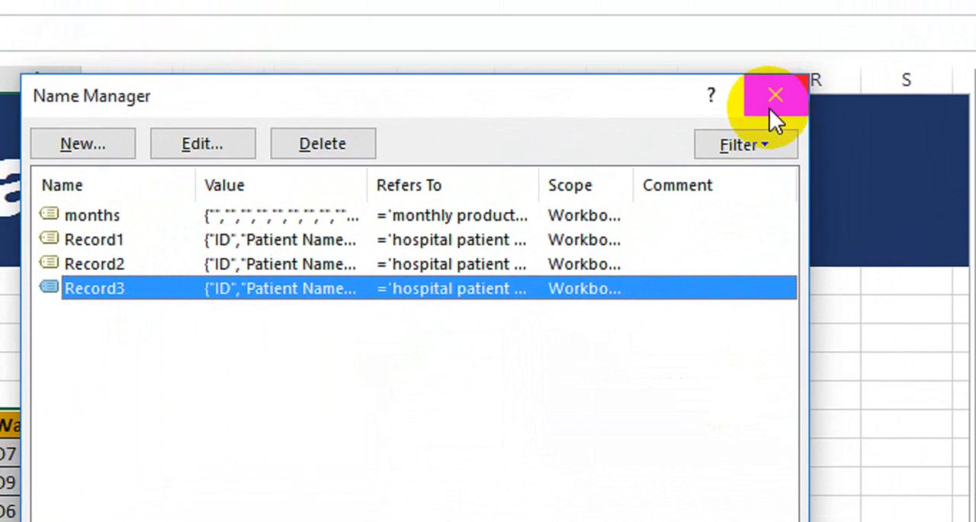
pyautogui.click(857, 32)
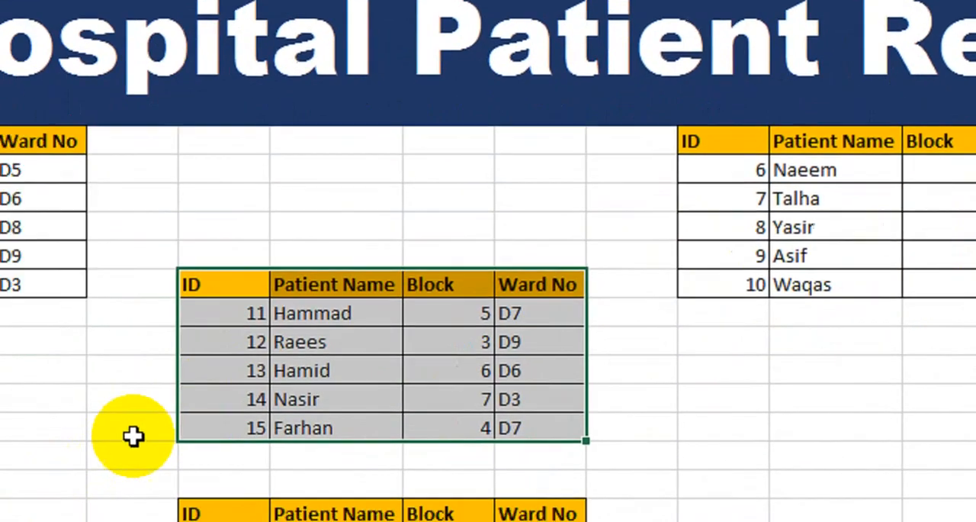
# Start a VLOOKUP formula in H21 under the empty table's Patient Name header, with G21 as the lookup value
pyautogui.click(133, 435)
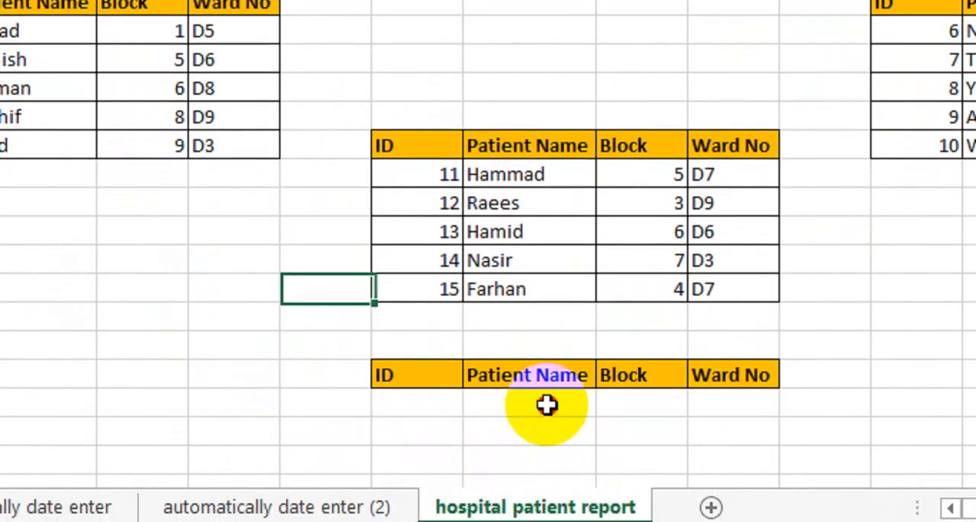
pyautogui.click(547, 491)
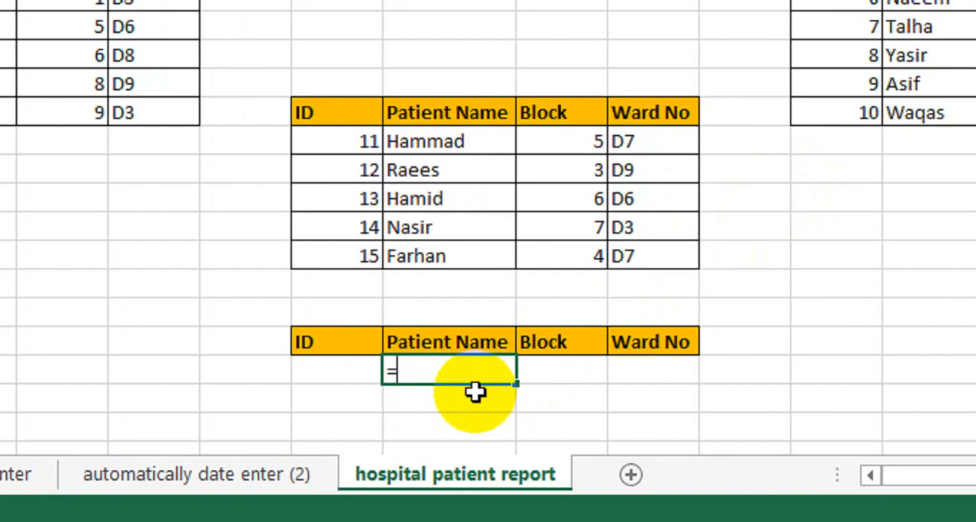
pyautogui.write('vlo')
pyautogui.press('Tab')
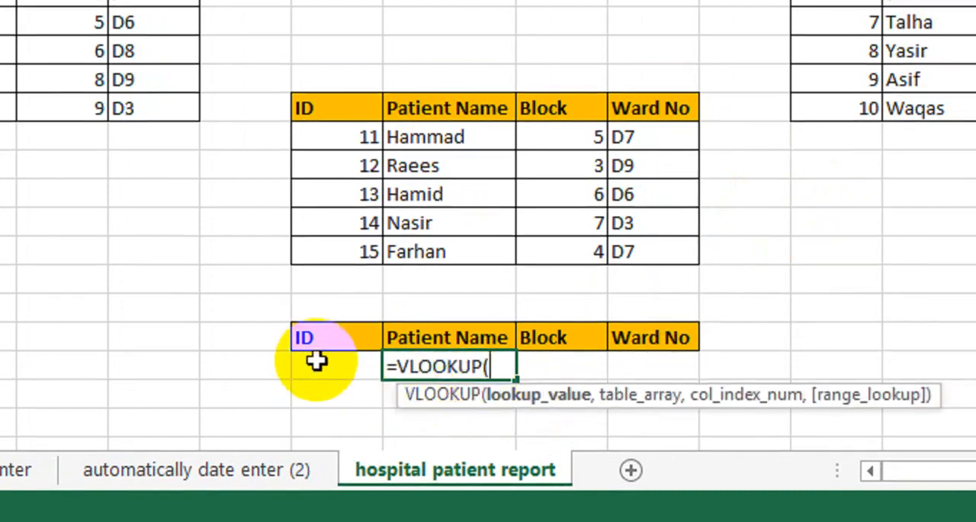
pyautogui.click(317, 362)
pyautogui.write(',')
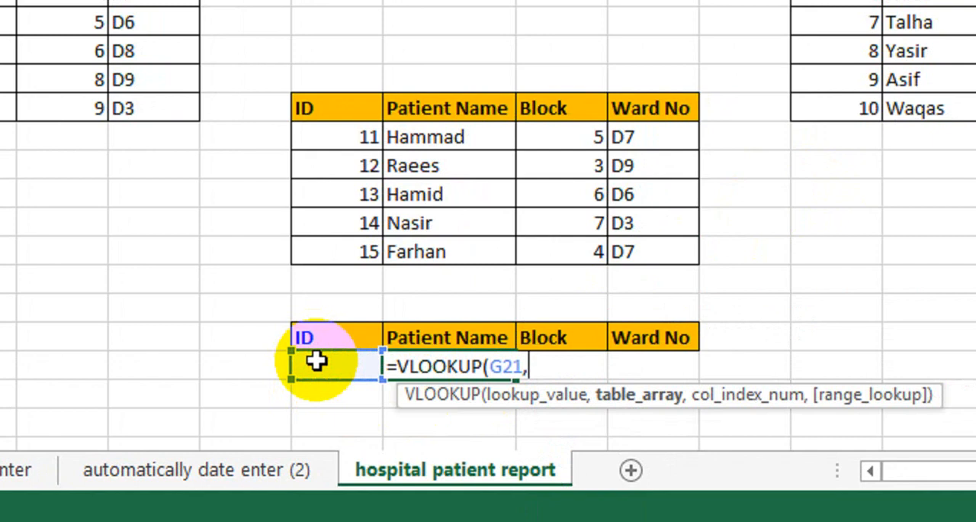
# Set the VLOOKUP table array to an IF that uses Record1 when G21<=5 and Record2 otherwise
pyautogui.write('if(')
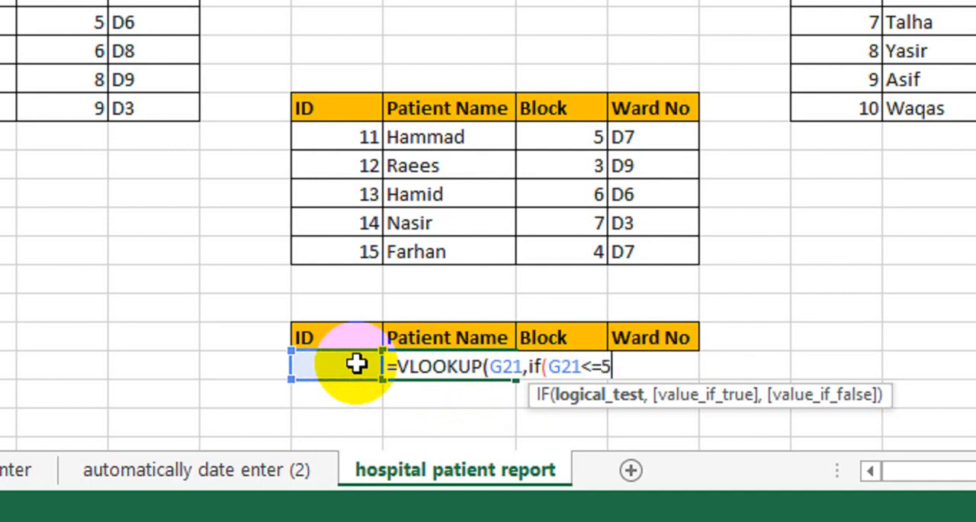
pyautogui.write(',')
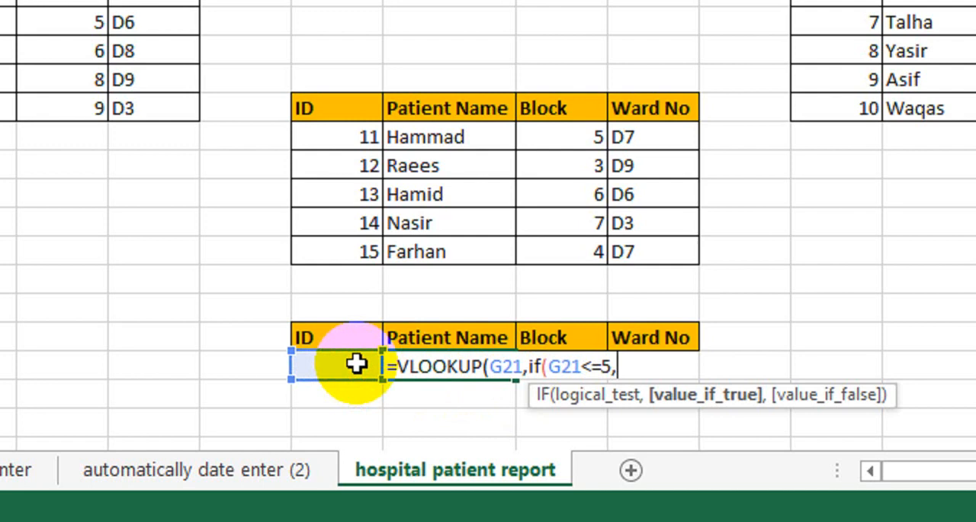
pyautogui.write('reco')
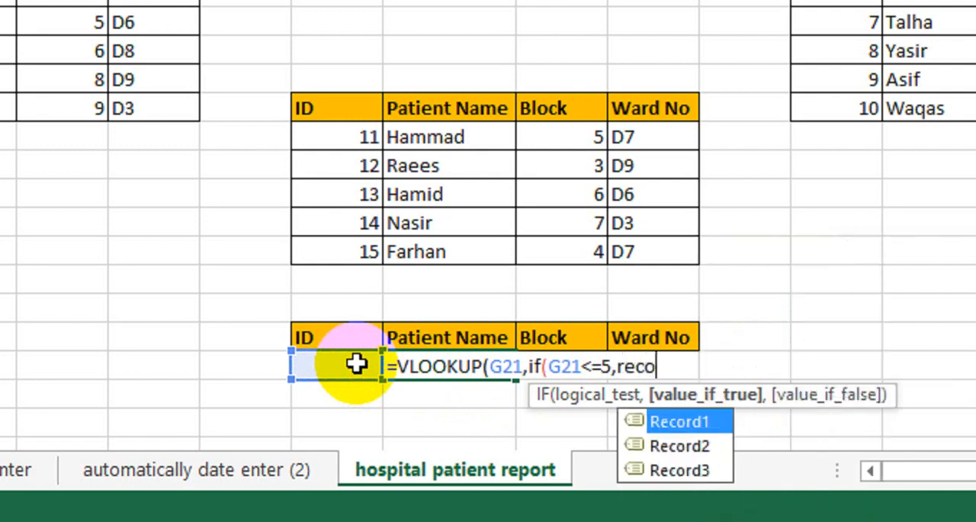
pyautogui.press('Tab')
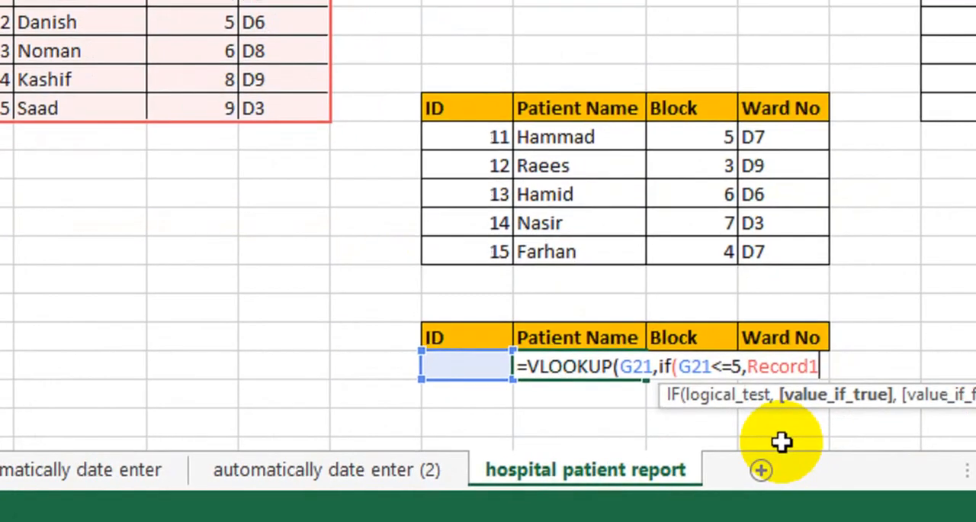
pyautogui.write(',')
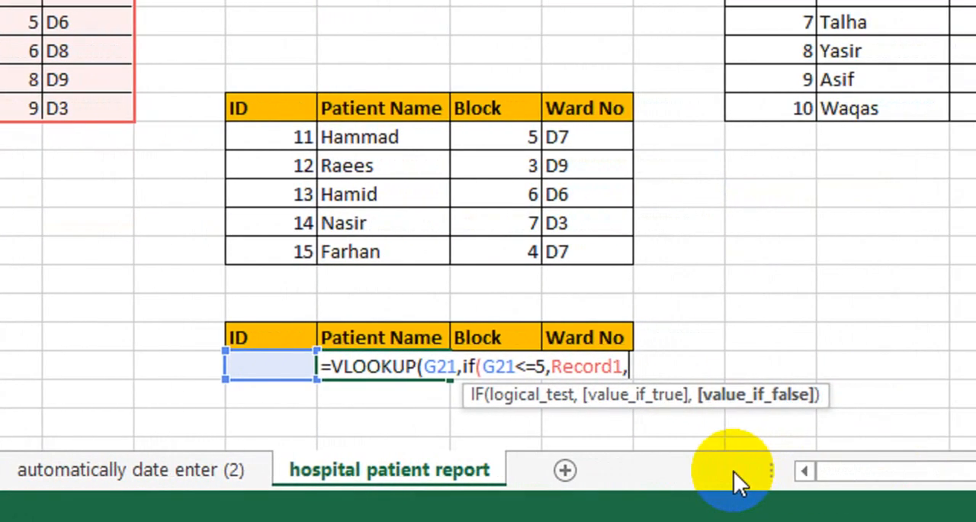
pyautogui.write('recor')
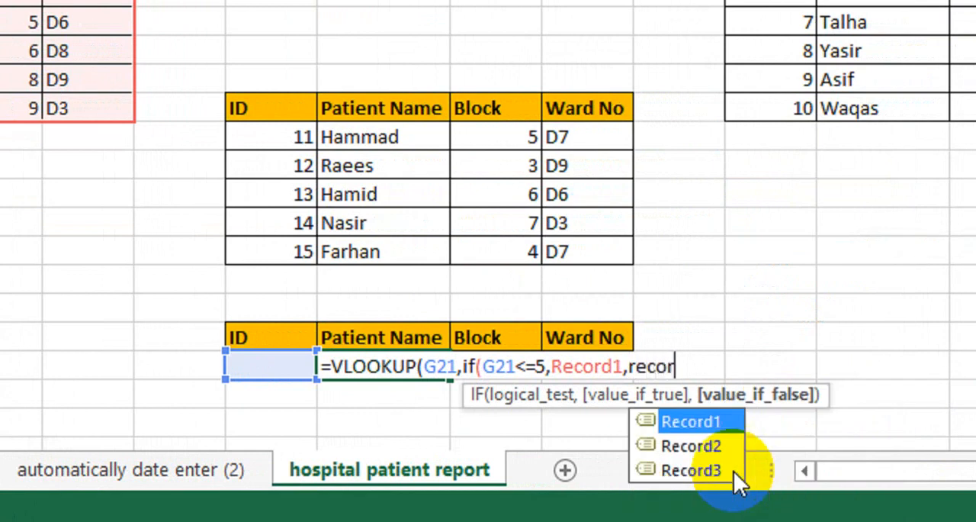
pyautogui.press('Down')
pyautogui.press('Tab')
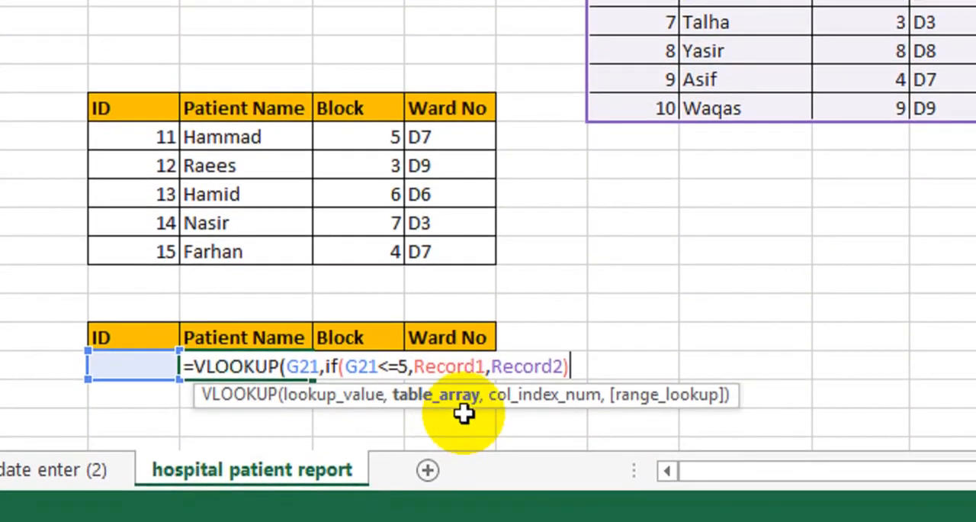
# Complete the VLOOKUP formula with column index 2 and exact match 0
pyautogui.write(',2,')
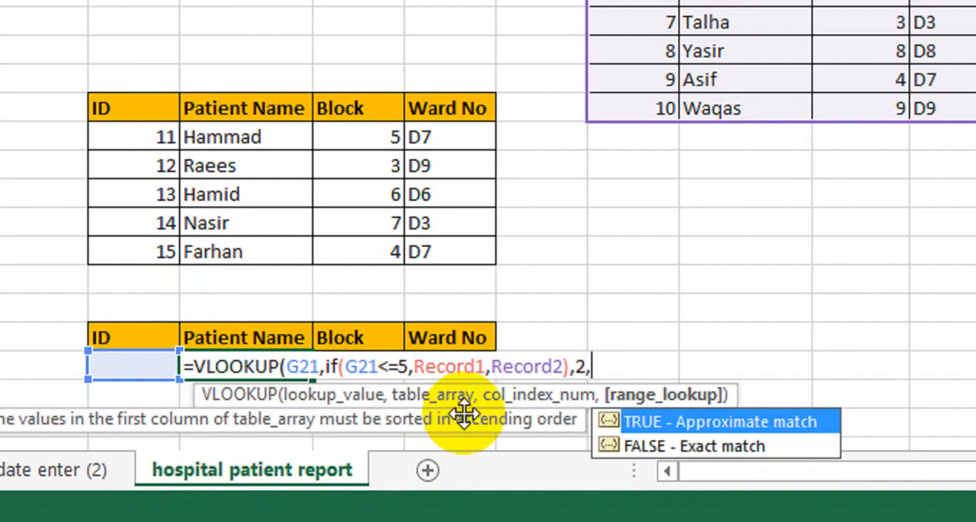
pyautogui.write('0)')
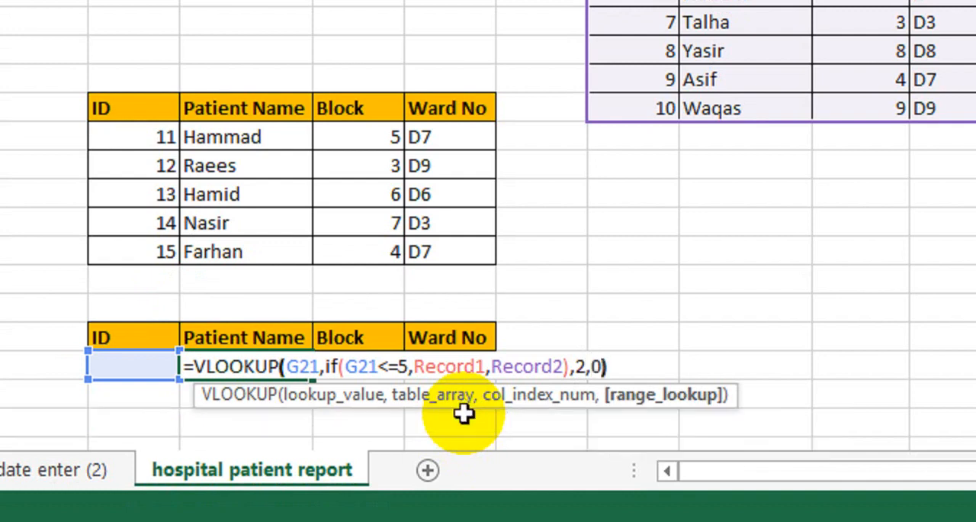
pyautogui.press('Return')
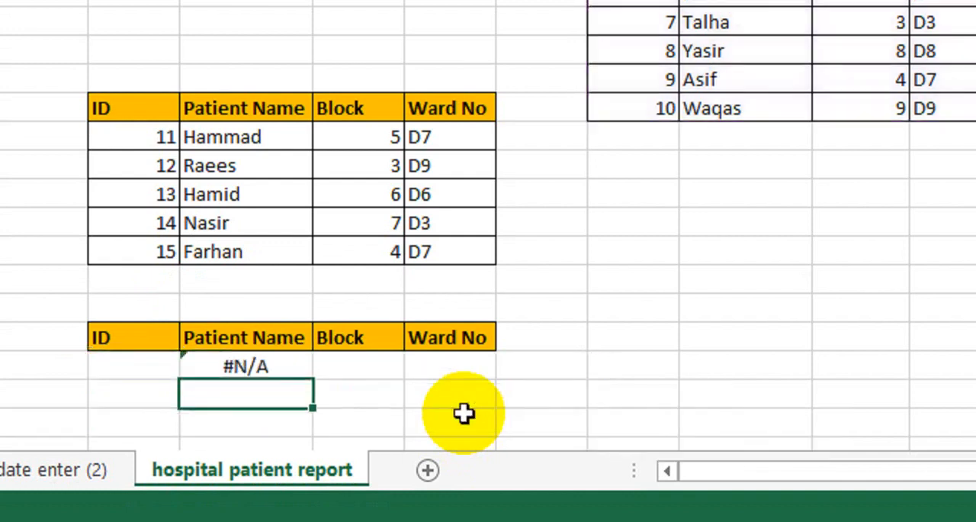
# Enter 1 as the ID in G21 to test the patient name lookup
pyautogui.hscroll(-3, 196, 360)
pyautogui.click(229, 362)
pyautogui.write('1')
pyautogui.press('Return')
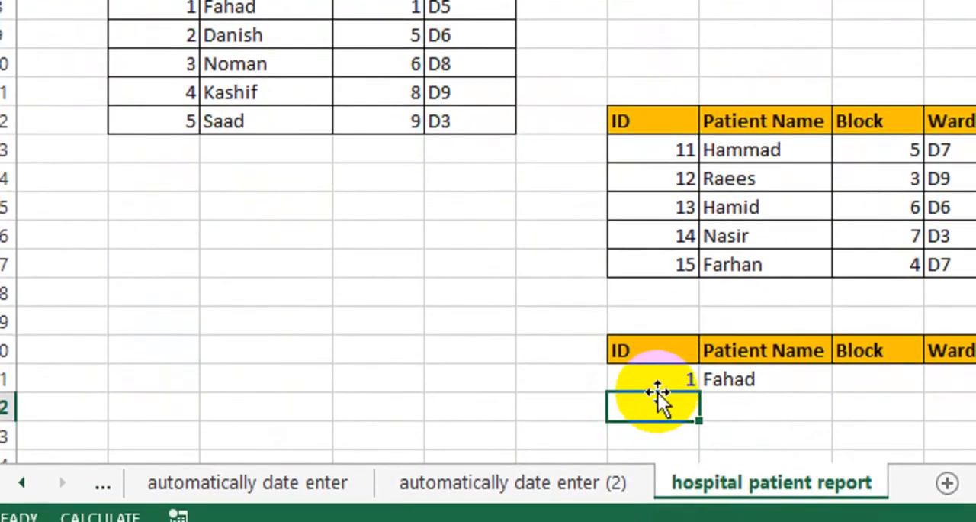
# Enter 7 as the ID in G21 to test the lookup against the second patient table
pyautogui.click(664, 372)
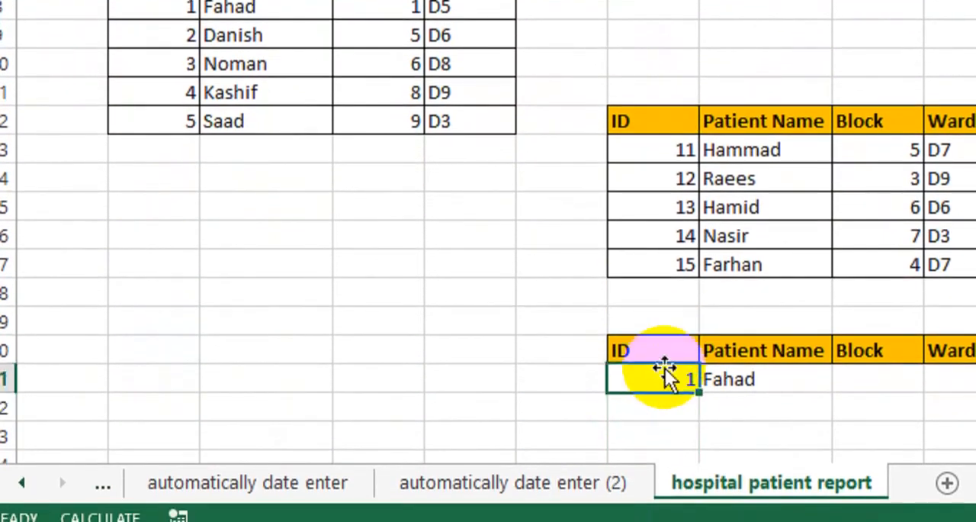
pyautogui.write('7')
pyautogui.press('Return')
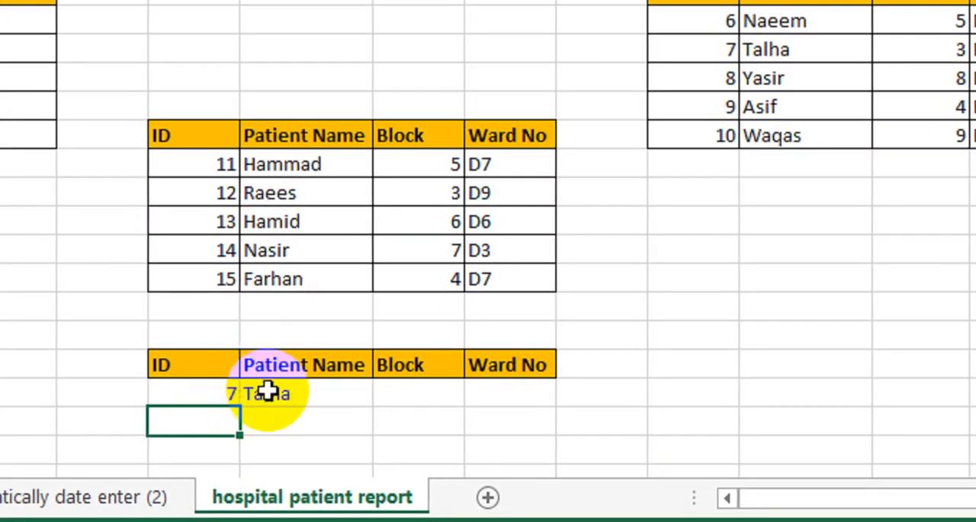
# Reopen the H21 formula and delete everything after Record1 and its comma, clearing the IF's false argument
pyautogui.doubleClick(267, 391)
pyautogui.click(679, 385)
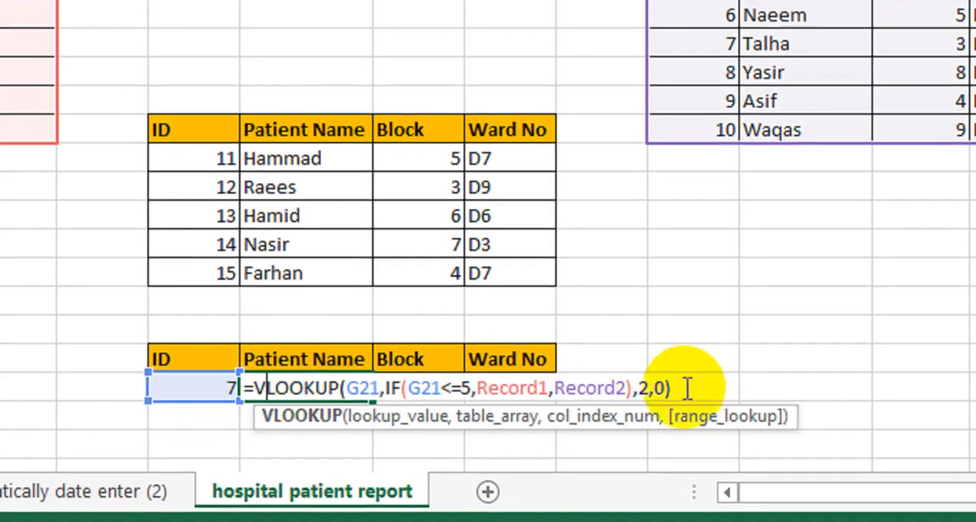
pyautogui.press('BackSpace')
pyautogui.press('BackSpace')
pyautogui.press('BackSpace')
pyautogui.press('BackSpace')
pyautogui.press('BackSpace')
pyautogui.press('BackSpace')
pyautogui.press('BackSpace')
pyautogui.press('BackSpace')
pyautogui.press('BackSpace')
pyautogui.press('BackSpace')
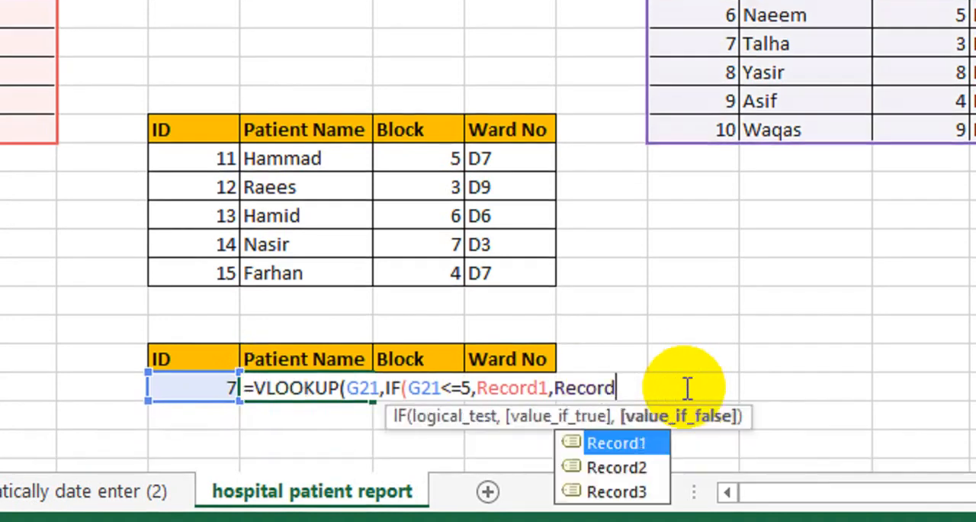
pyautogui.press('BackSpace')
pyautogui.press('BackSpace')
pyautogui.press('BackSpace')
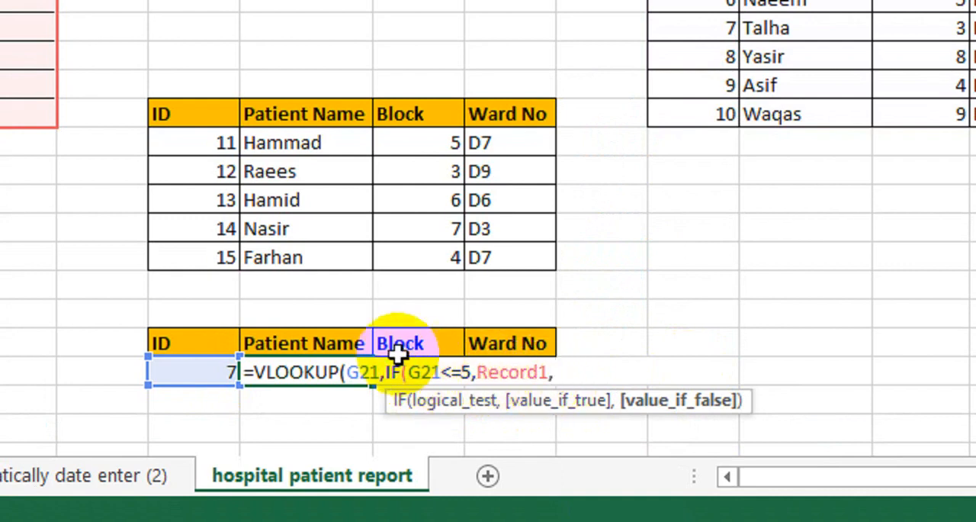
# Nest a second IF as the false argument, testing G21<=10 and using Record2 when true
pyautogui.write('if(')
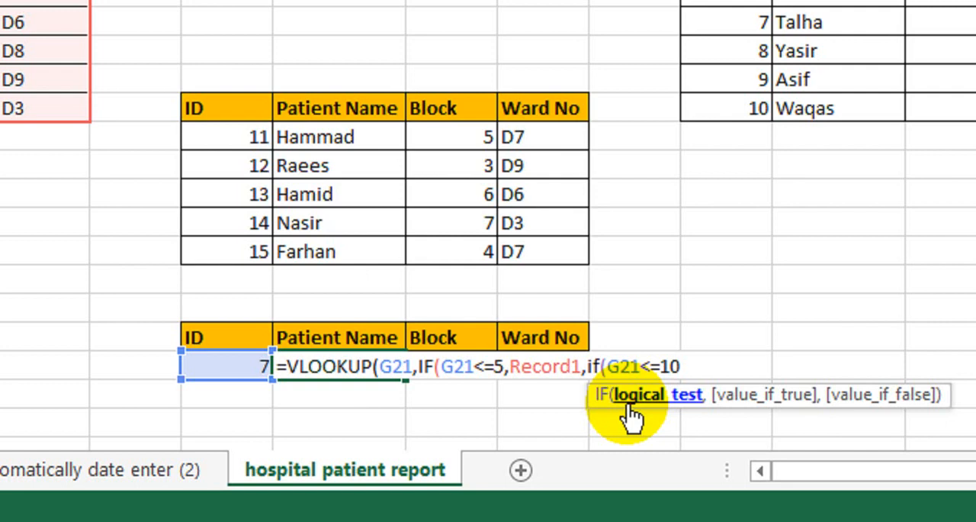
pyautogui.write(',')
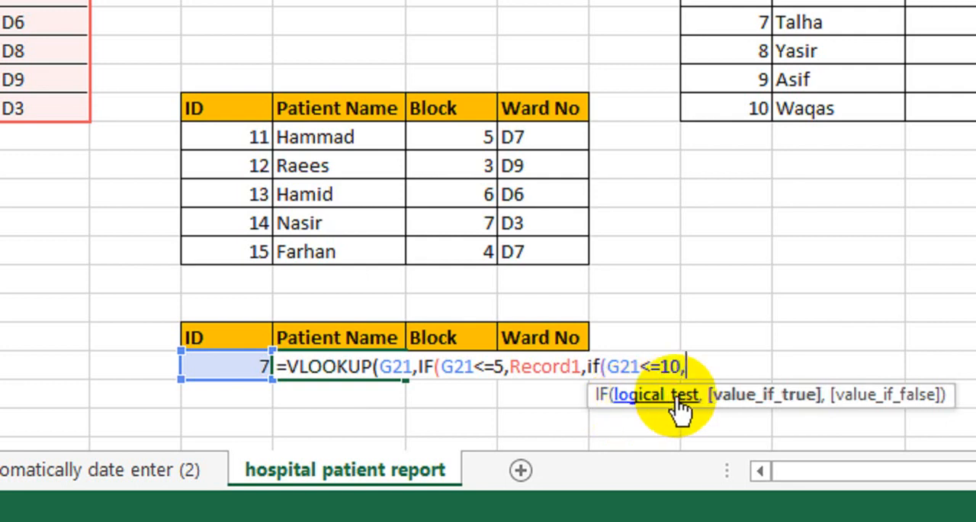
pyautogui.write('r')
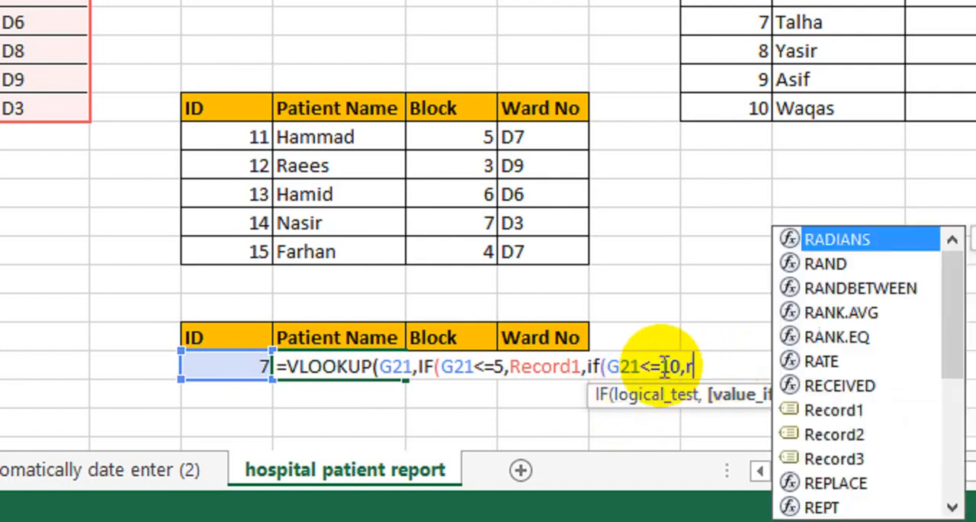
pyautogui.write('eco')
pyautogui.press('Tab')
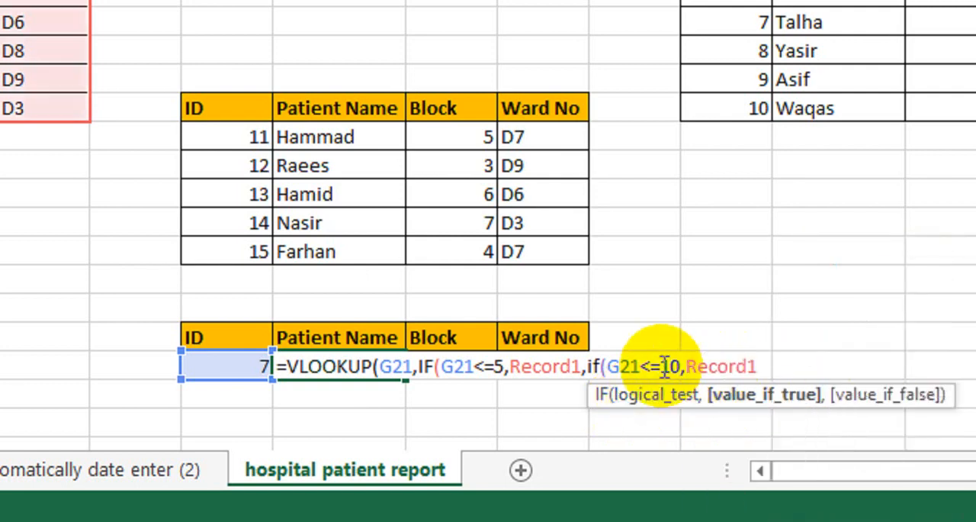
pyautogui.press('BackSpace')
pyautogui.press('Down')
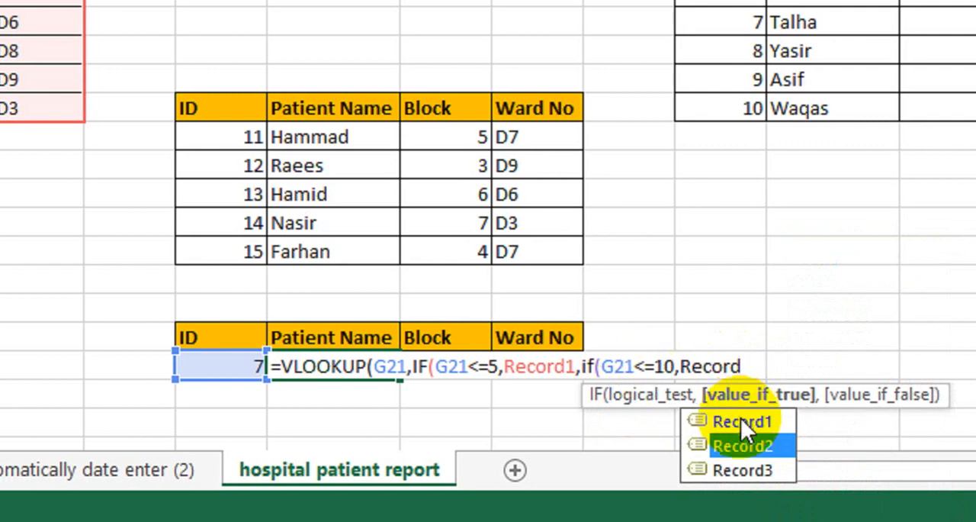
pyautogui.doubleClick(732, 442)
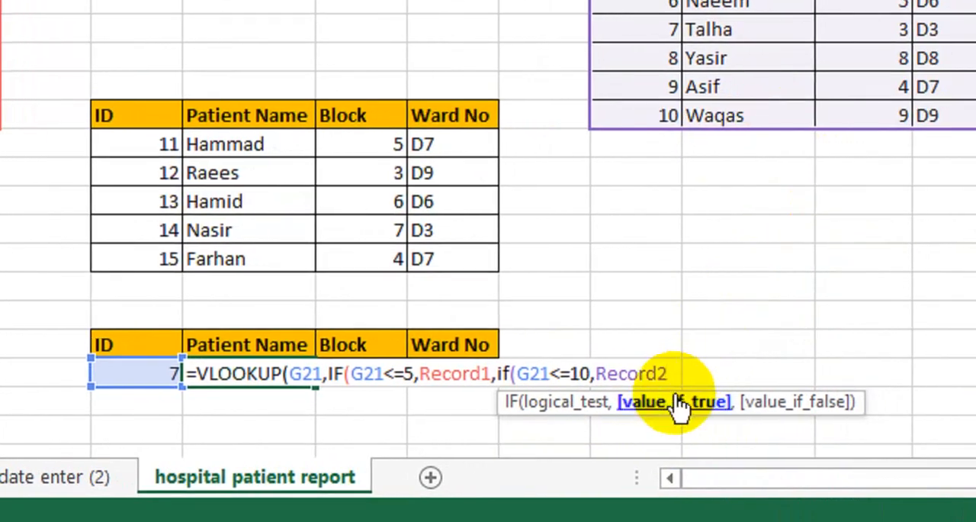
# Set Record3 as the nested IF's false value and close both IF functions
pyautogui.write(',')
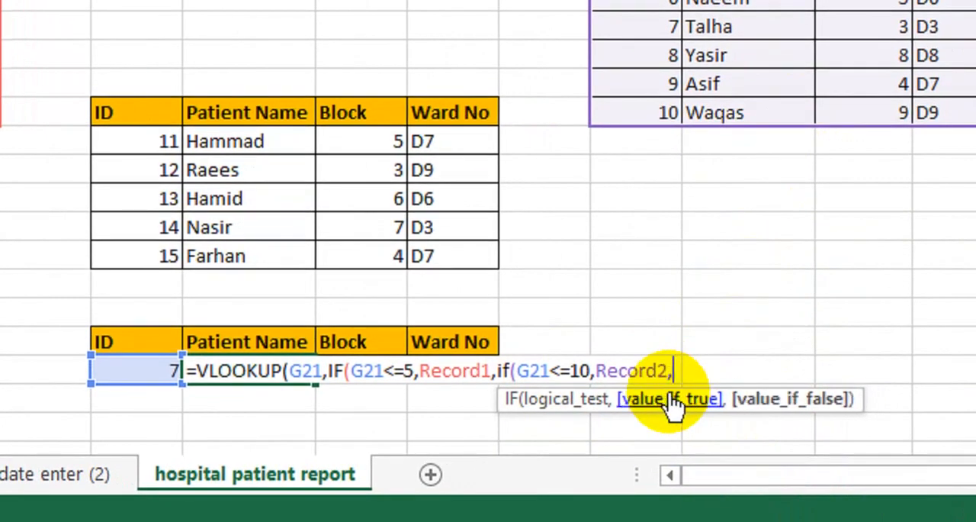
pyautogui.write('reco')
pyautogui.press('Down')
pyautogui.press('Down')
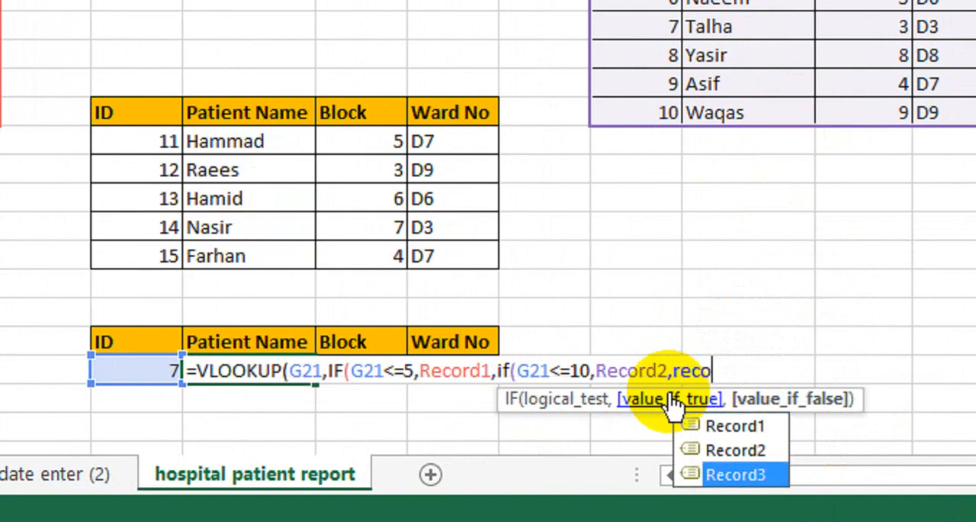
pyautogui.press('Tab')
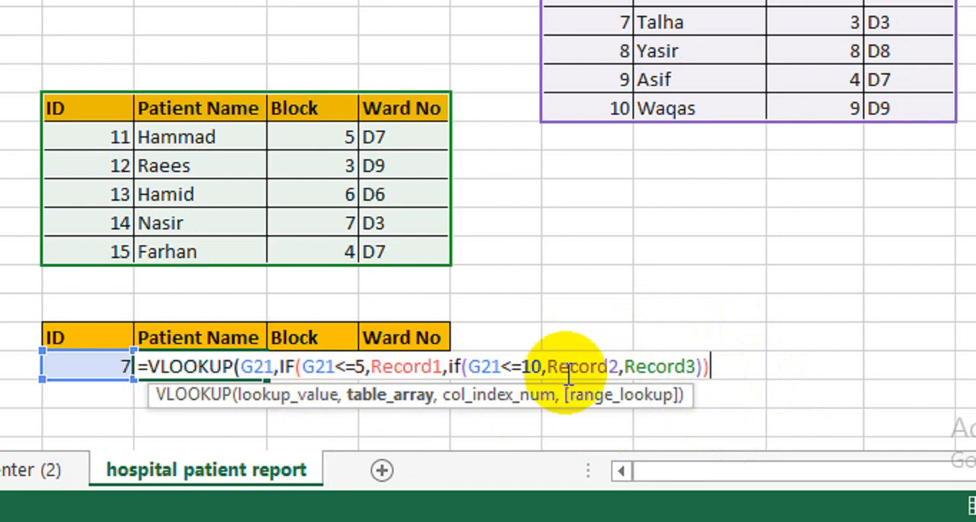
# Complete the nested VLOOKUP formula in H21 with column index 2 and exact match 0
pyautogui.write(',')
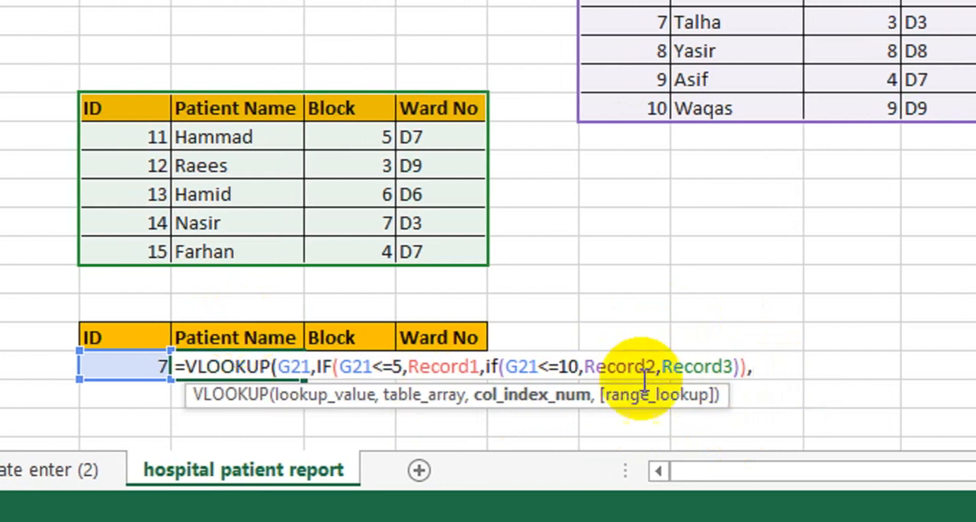
pyautogui.write('2')
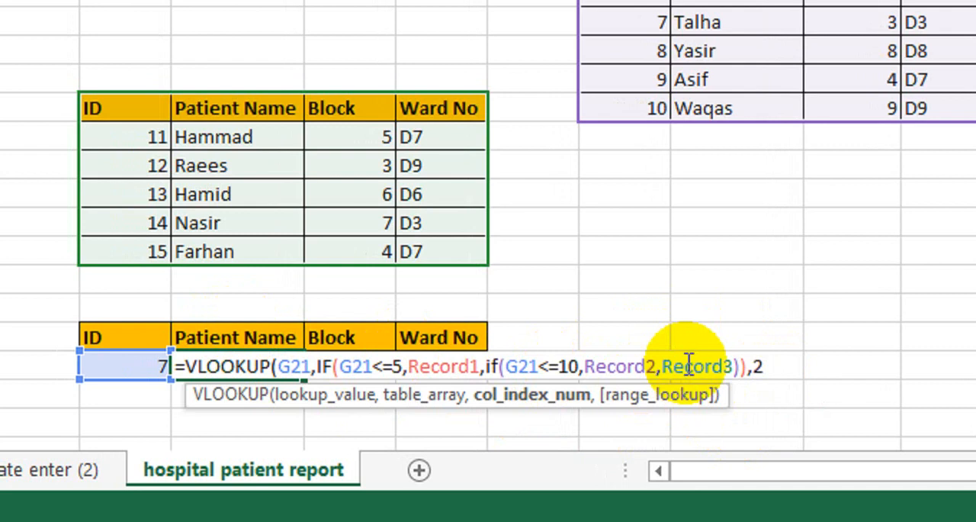
pyautogui.write(',')
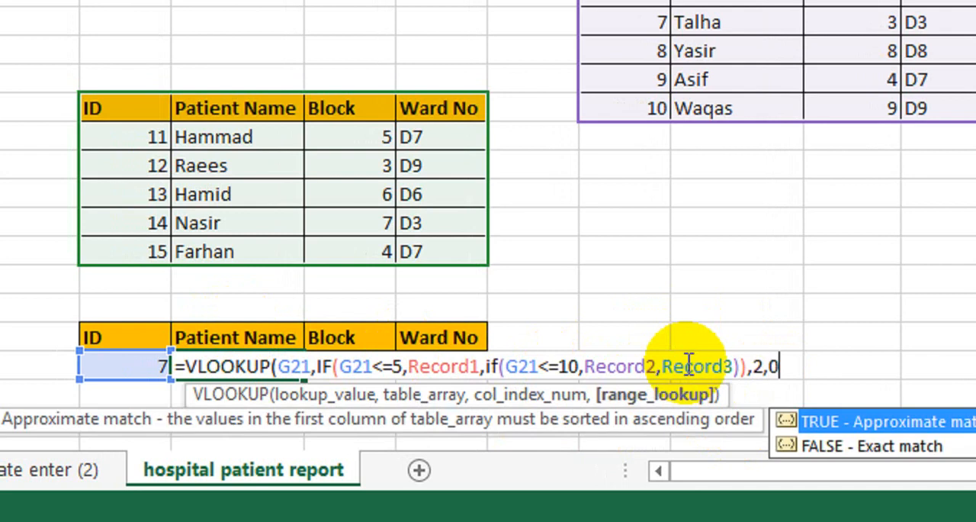
pyautogui.write('0)')
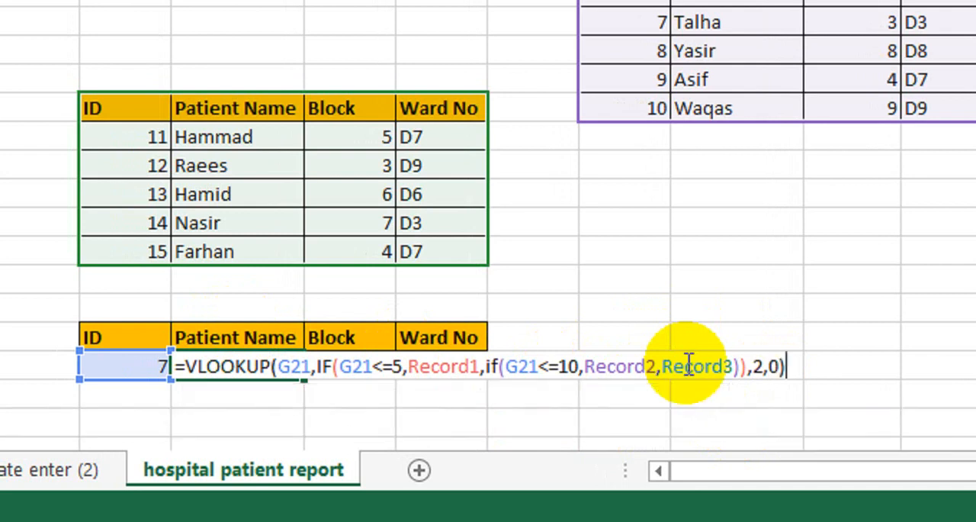
pyautogui.press('Return')
# Test the patient name lookup by entering 8 and then 14 as the ID in G21
pyautogui.hscroll(-3, 173, 396)
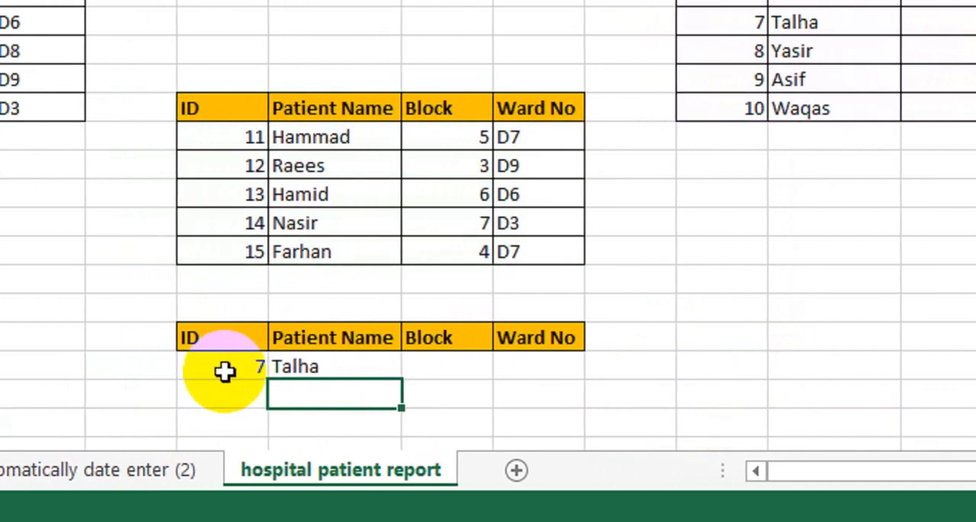
pyautogui.click(239, 370)
pyautogui.write('8')
pyautogui.press('Return')
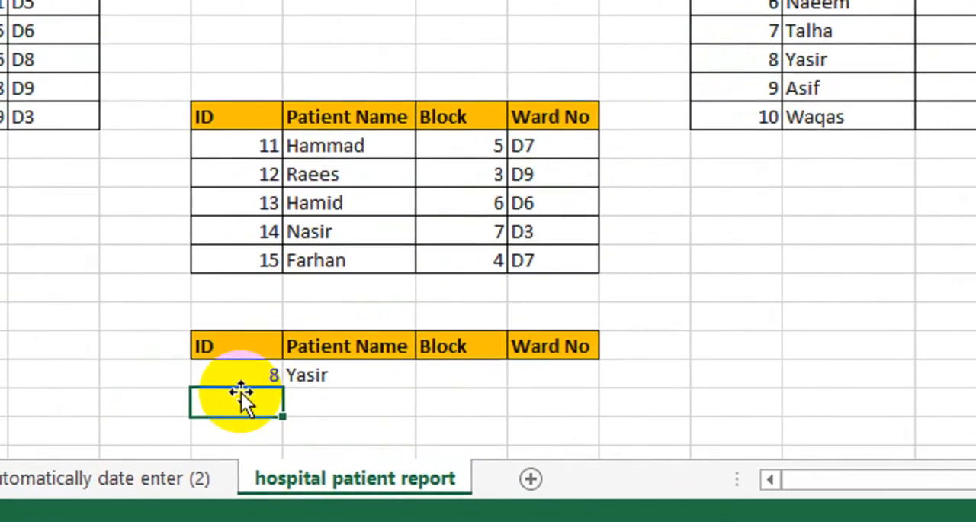
pyautogui.click(116, 459)
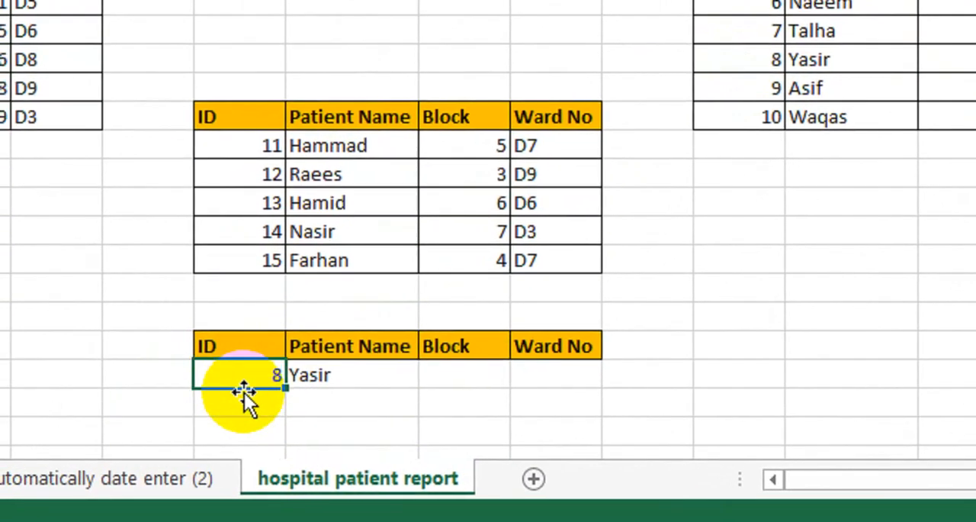
pyautogui.write('14')
pyautogui.press('Return')
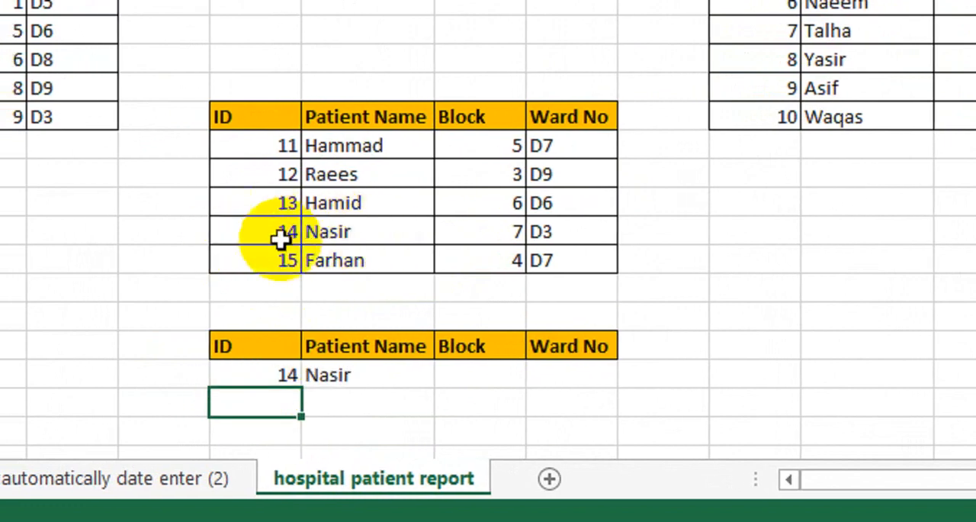
# Fill the H21 lookup formula across the Block and Ward No cells, and check the cell references in H21
pyautogui.click(348, 377)
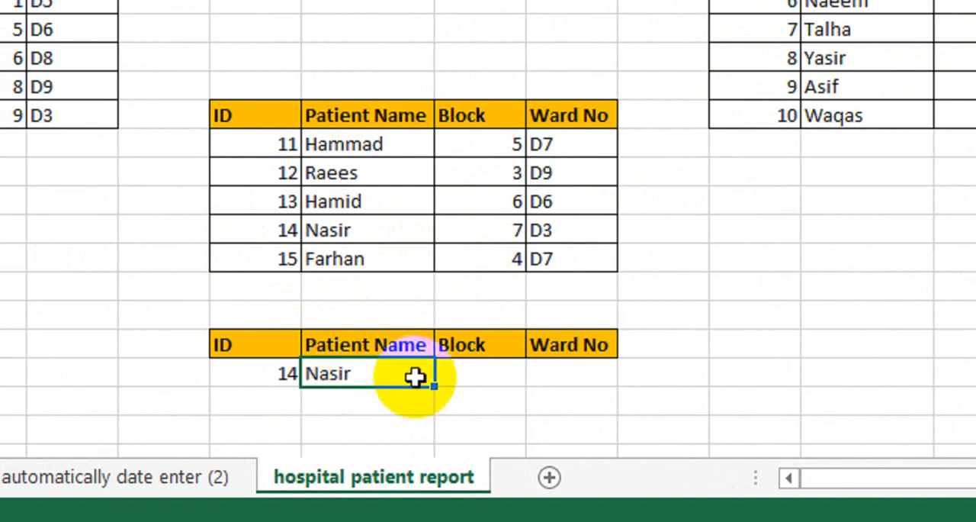
pyautogui.moveTo(431, 391); pyautogui.dragTo(597, 379)
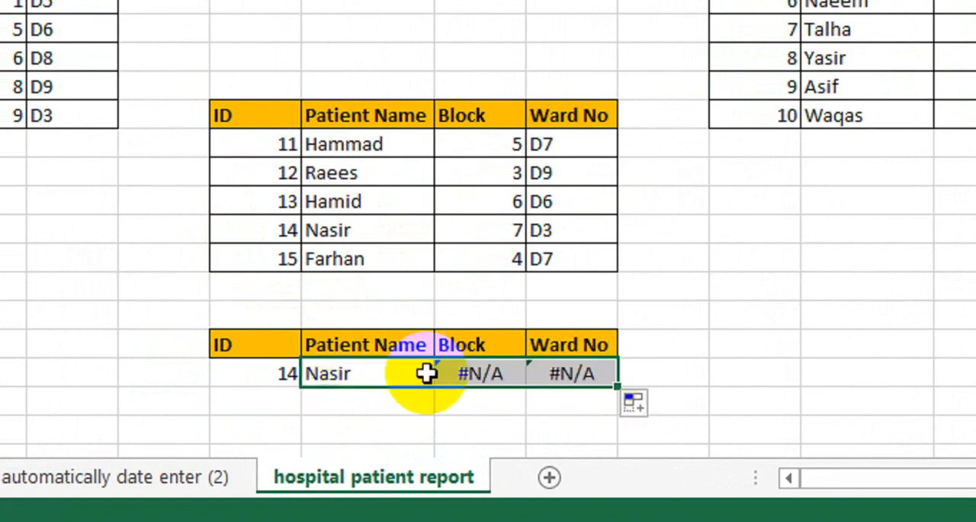
pyautogui.doubleClick(365, 371)
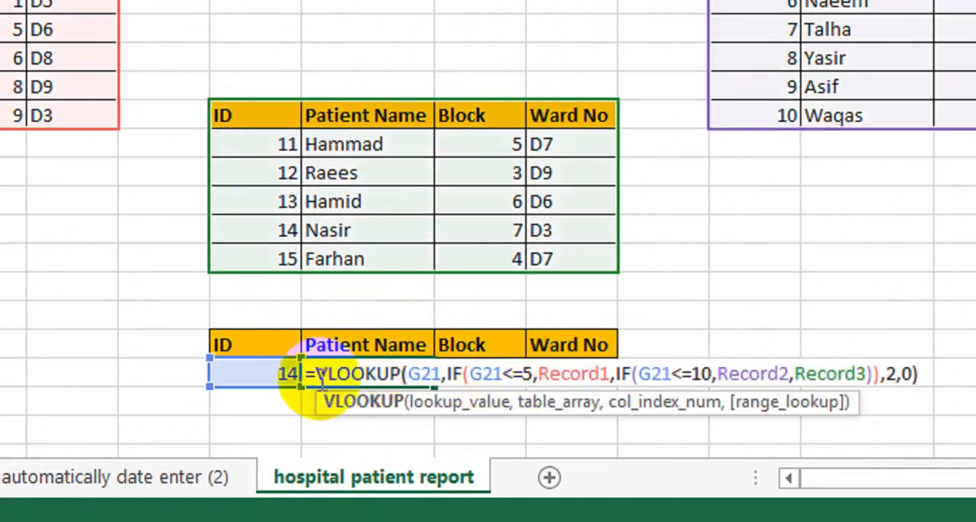
pyautogui.press('Return')
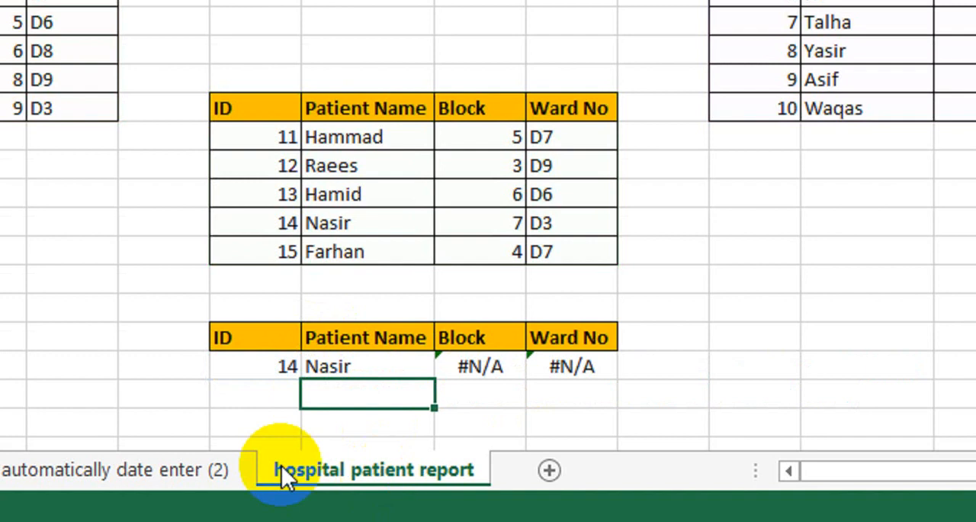
# Enter 16 as the ID in G21 to test the lookup with an ID missing from the tables
pyautogui.click(243, 372)
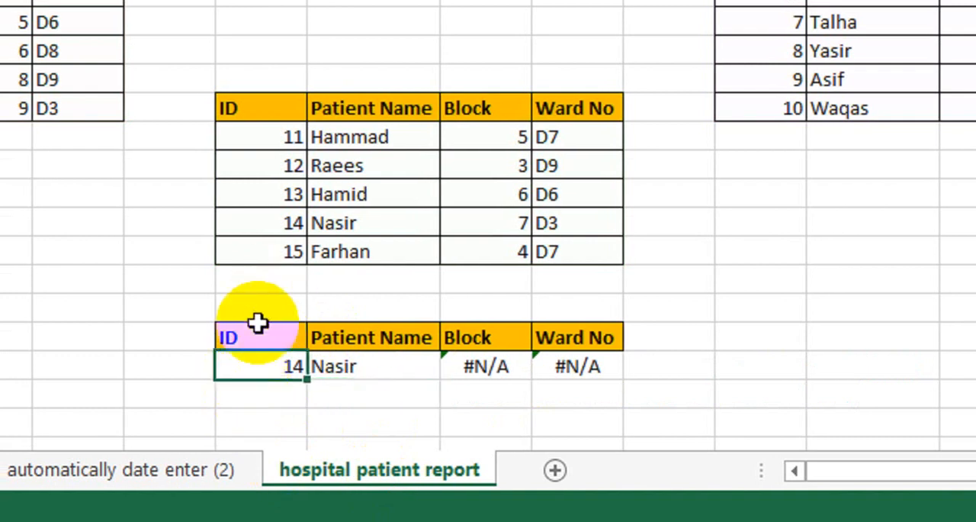
pyautogui.write('16')
pyautogui.press('Return')
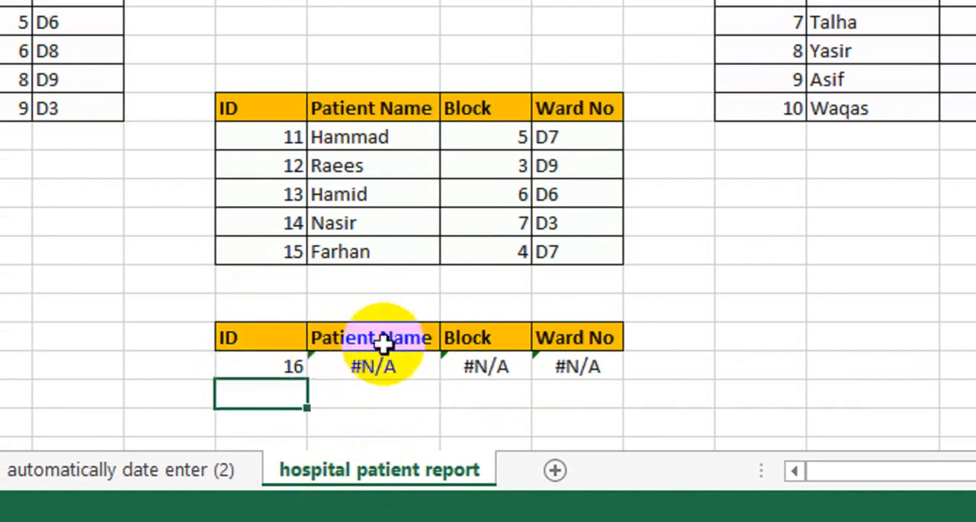
pyautogui.click(387, 353)
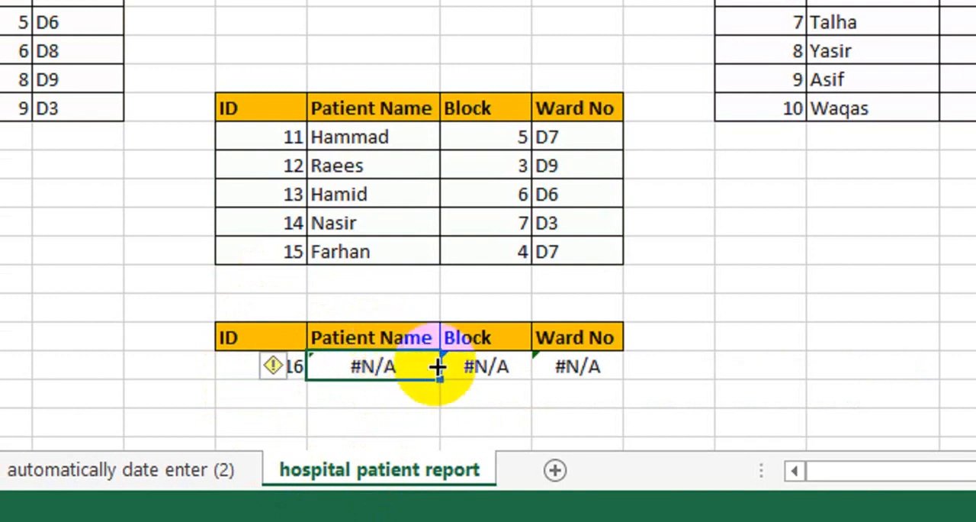
pyautogui.moveTo(440, 379); pyautogui.dragTo(440, 380)
pyautogui.hotkey('ctrl', 'z')
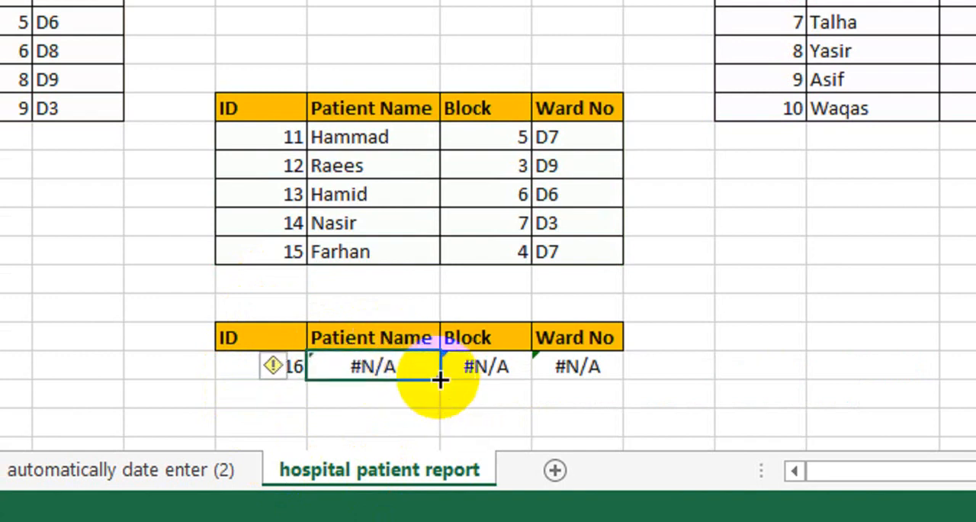
# Wrap the VLOOKUP formula in H21 in IFERROR with an empty string "" as the value if error
pyautogui.doubleClick(397, 368)
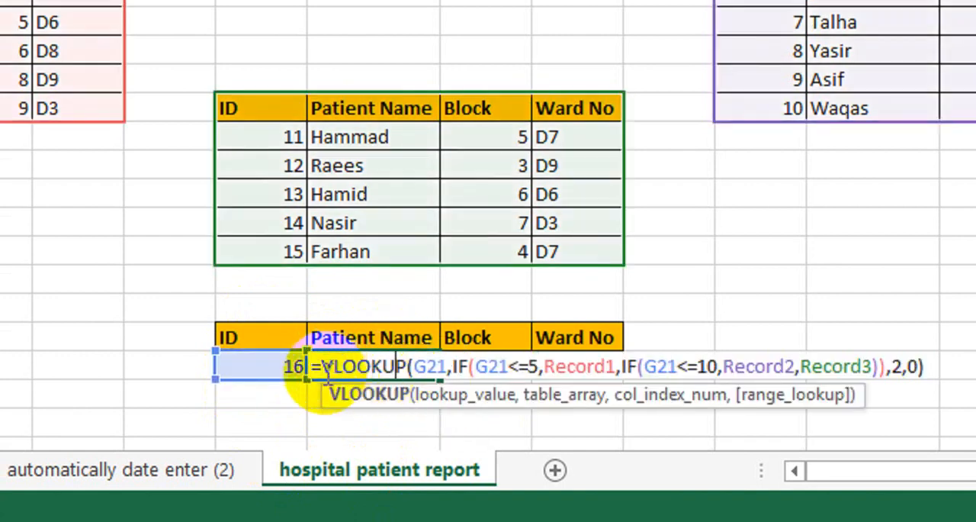
pyautogui.write('ifer')
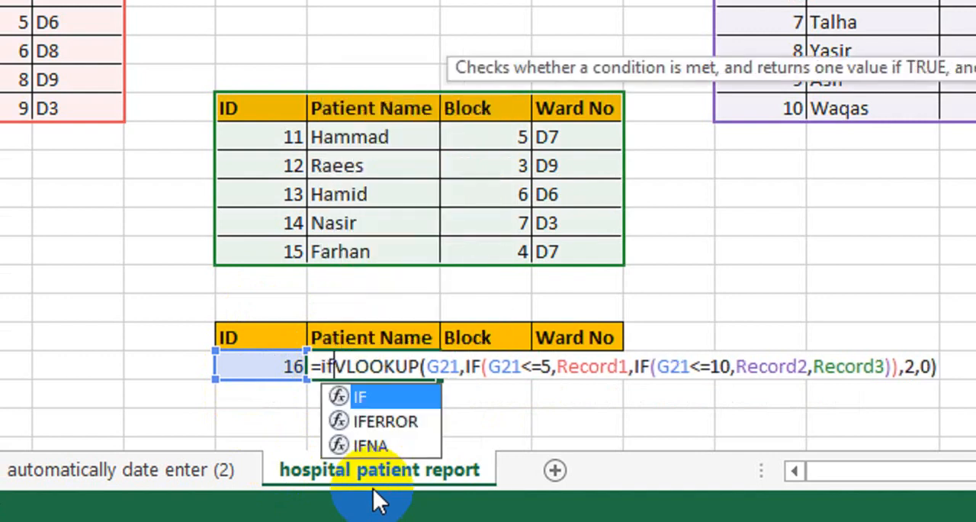
pyautogui.press('Tab')
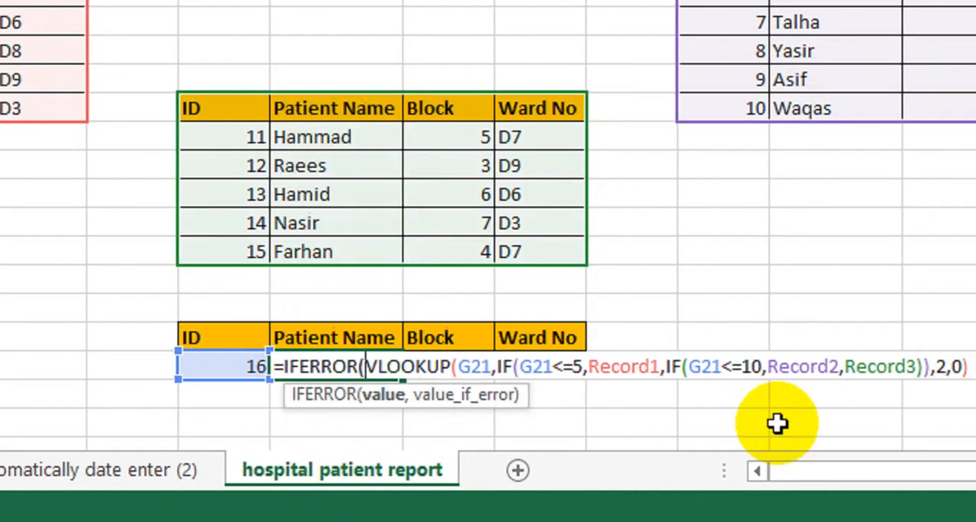
pyautogui.click(763, 354)
pyautogui.write(',')
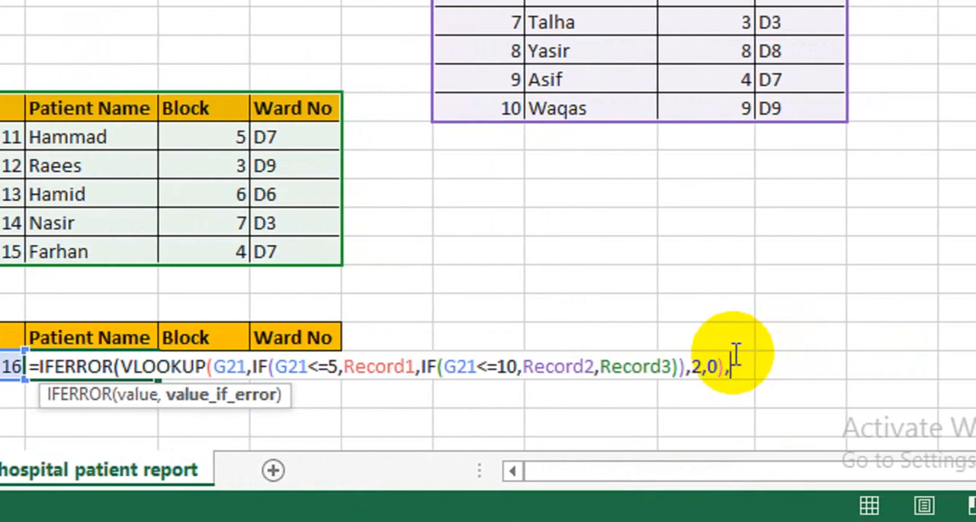
pyautogui.write('"")')
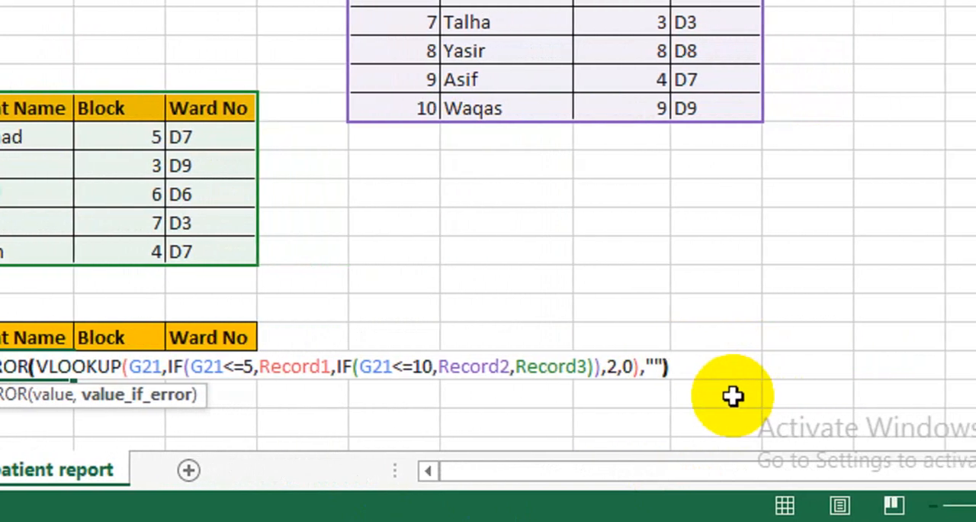
pyautogui.press('Return')
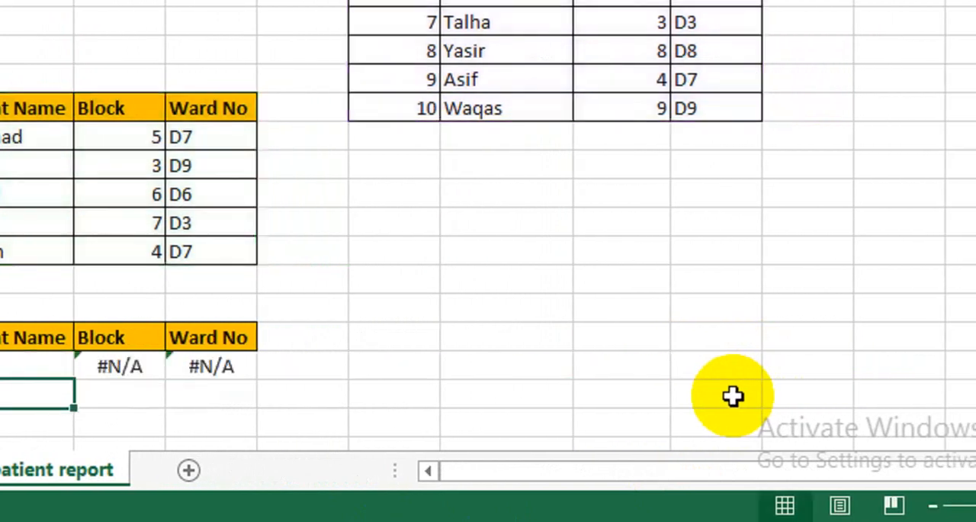
pyautogui.press('Up')
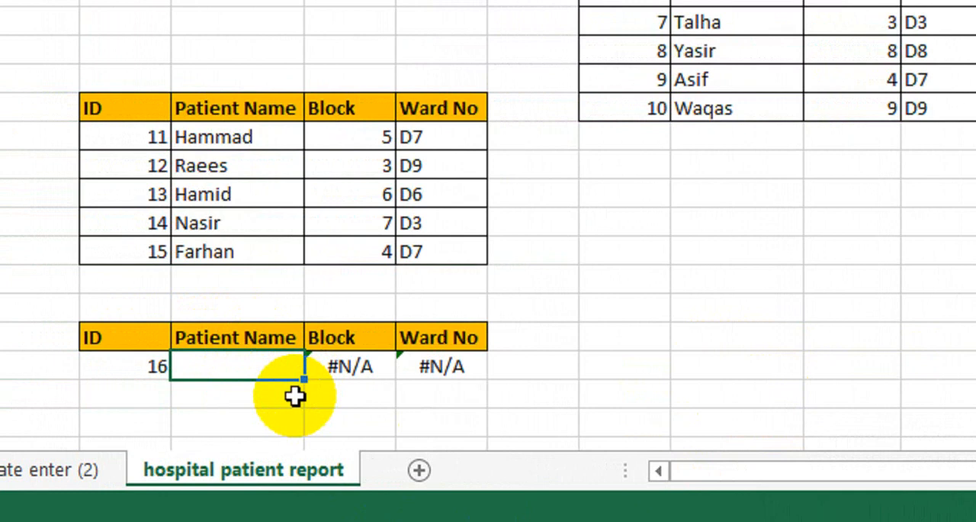
# Fill the IFERROR formula from the Patient Name cell H21 across the Block and Ward No cells
pyautogui.click(370, 389)
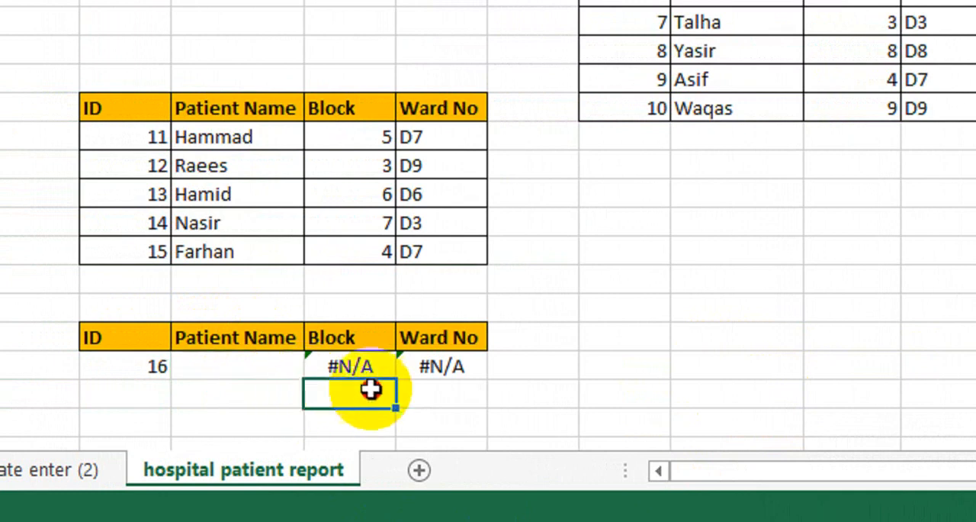
pyautogui.click(273, 384)
pyautogui.press('Up')
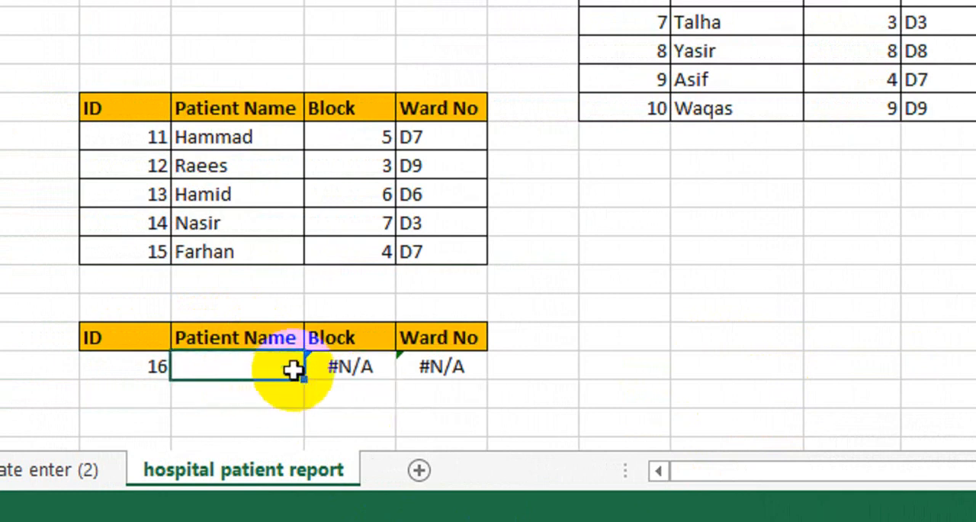
pyautogui.doubleClick(293, 370)
pyautogui.press('Return')
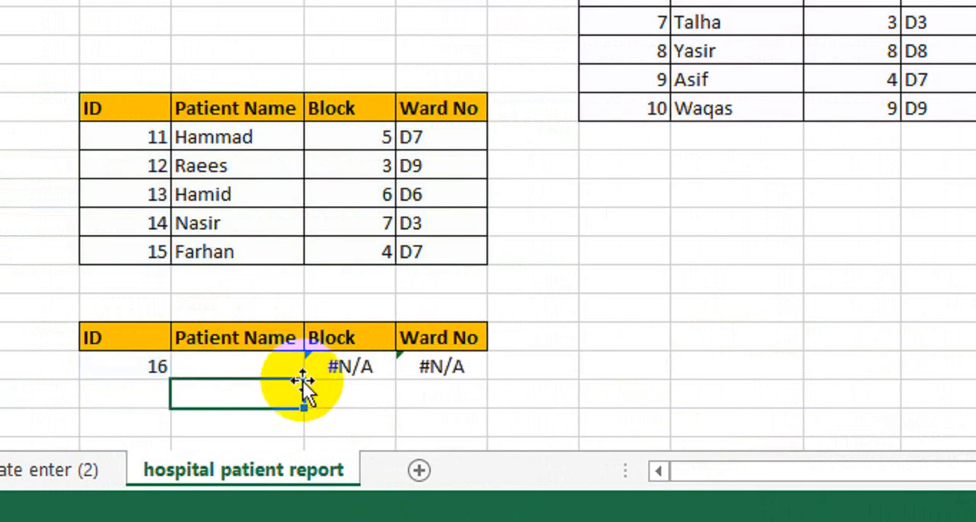
pyautogui.click(301, 374)
pyautogui.moveTo(304, 379); pyautogui.dragTo(475, 375)
# Enter 18 as the ID in G21 to test the error handling with another missing ID
pyautogui.click(123, 366)
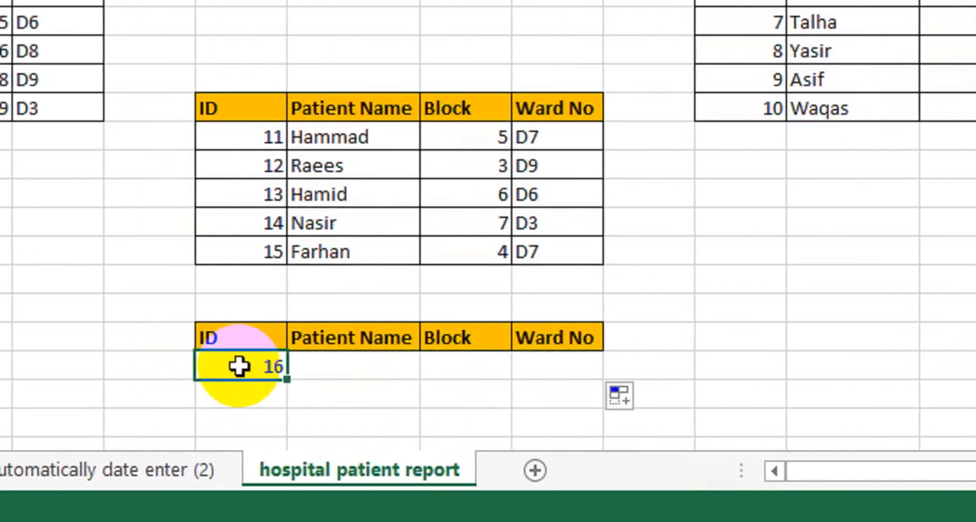
pyautogui.write('18')
pyautogui.press('Return')
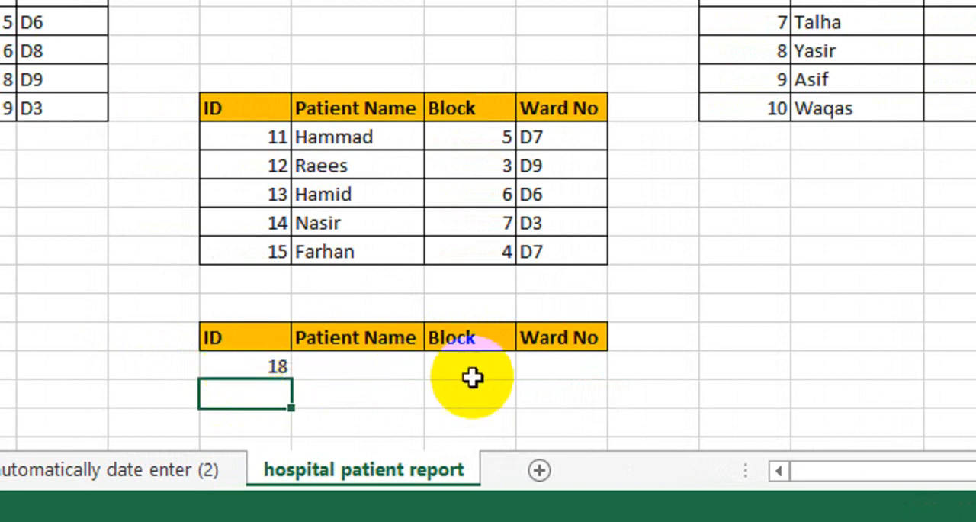
# Set the IFERROR fallback text in H21 to "No Data" and fill the formula across the Block and Ward No cells
pyautogui.doubleClick(379, 367)
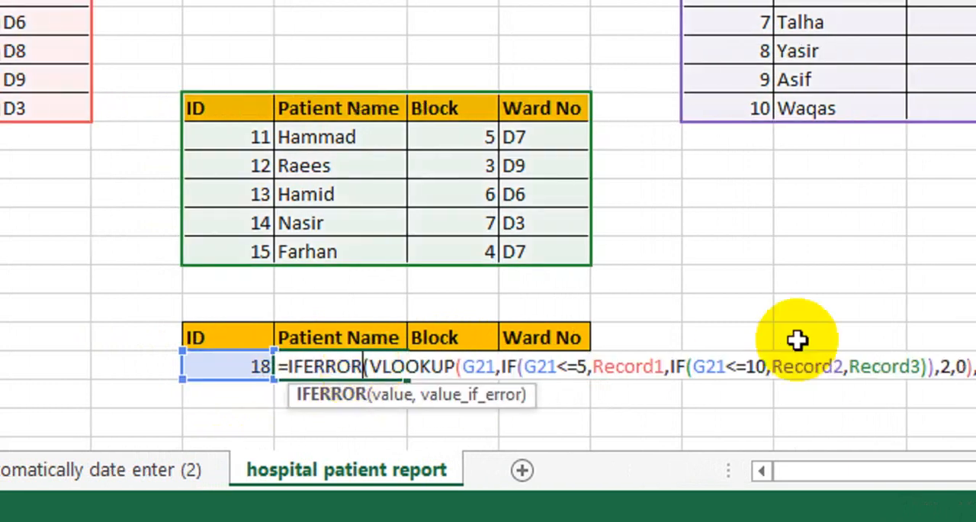
pyautogui.click(739, 367)
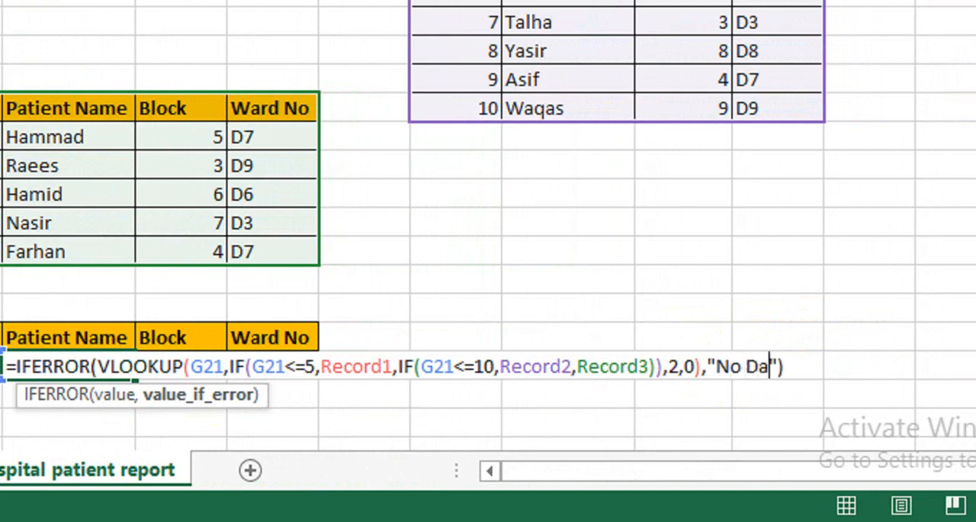
pyautogui.press('Return')
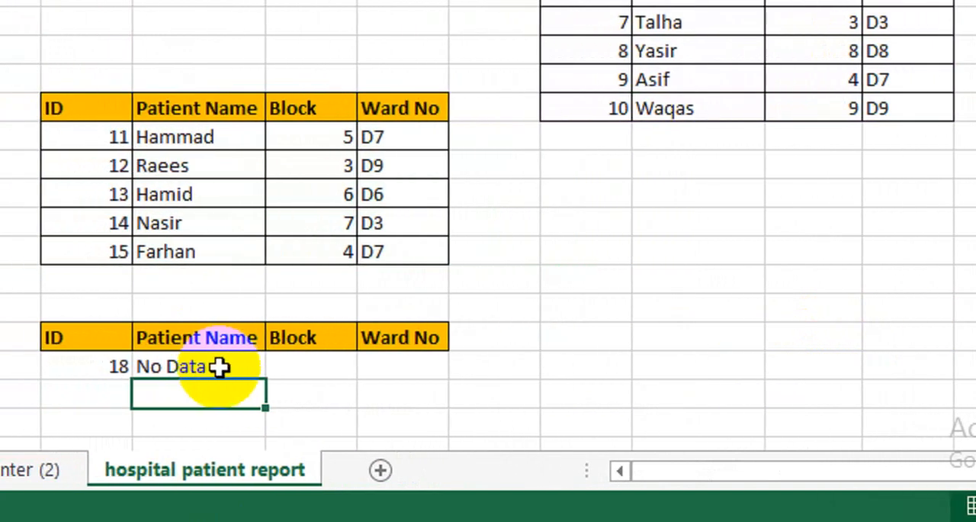
pyautogui.click(110, 372)
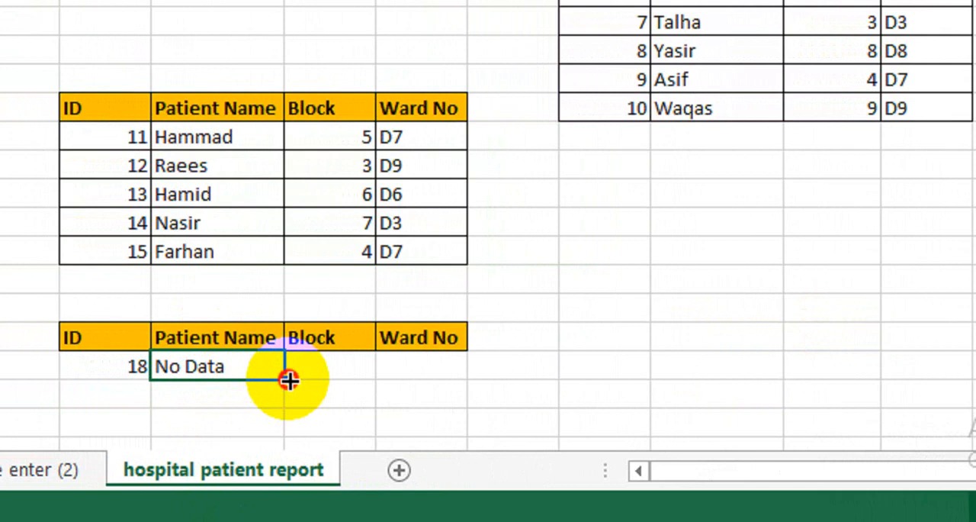
pyautogui.moveTo(288, 379); pyautogui.dragTo(458, 388)
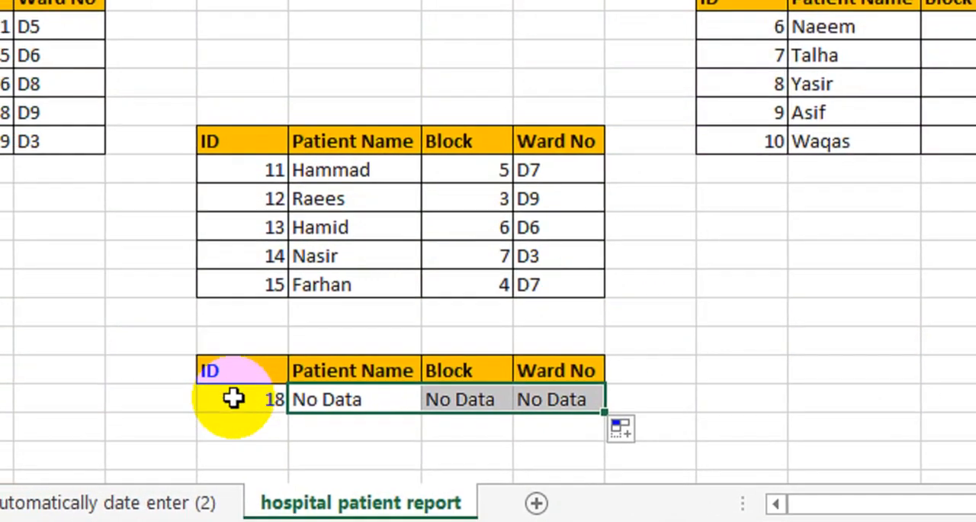
# Enter 4 as the ID in G21 to test the lookup with an existing patient
pyautogui.click(187, 366)
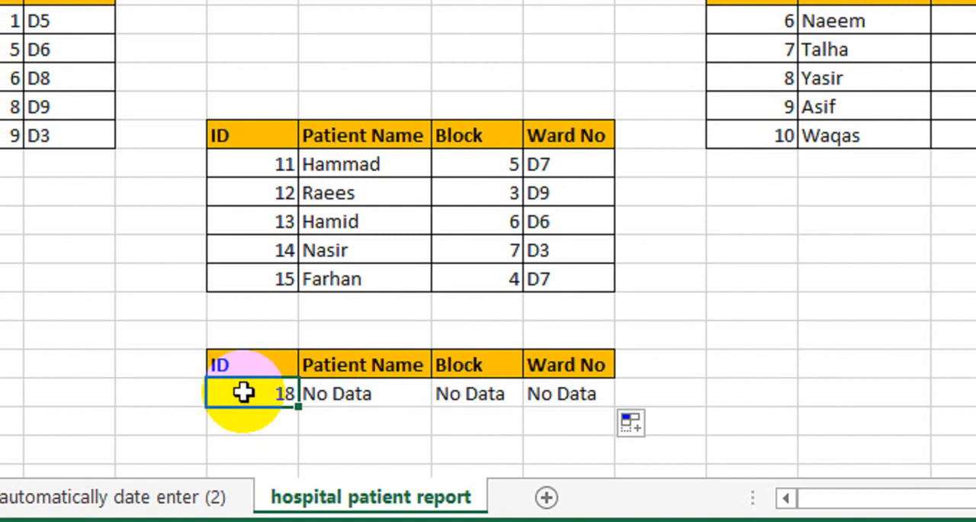
pyautogui.write('4')
pyautogui.press('Return')
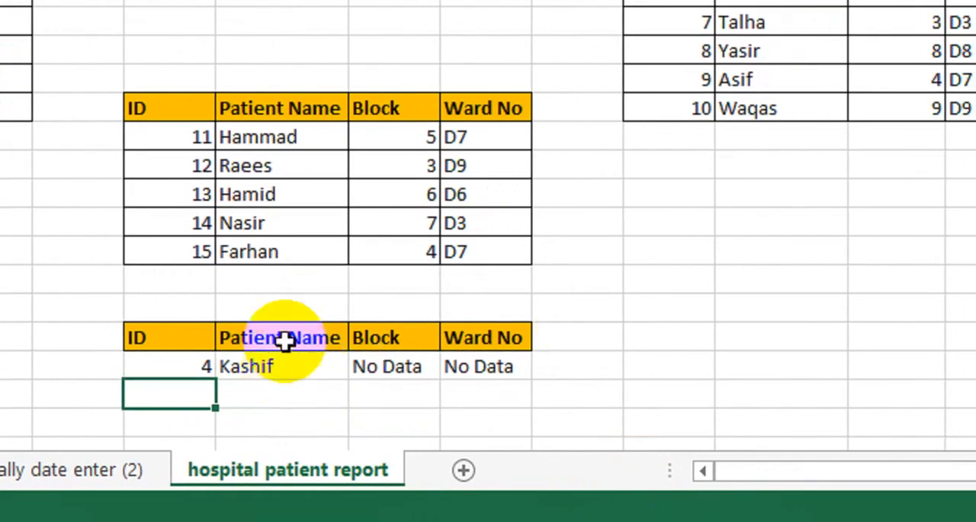
# Make all three G21 references in the H21 formula absolute as $G$21
pyautogui.doubleClick(285, 363)
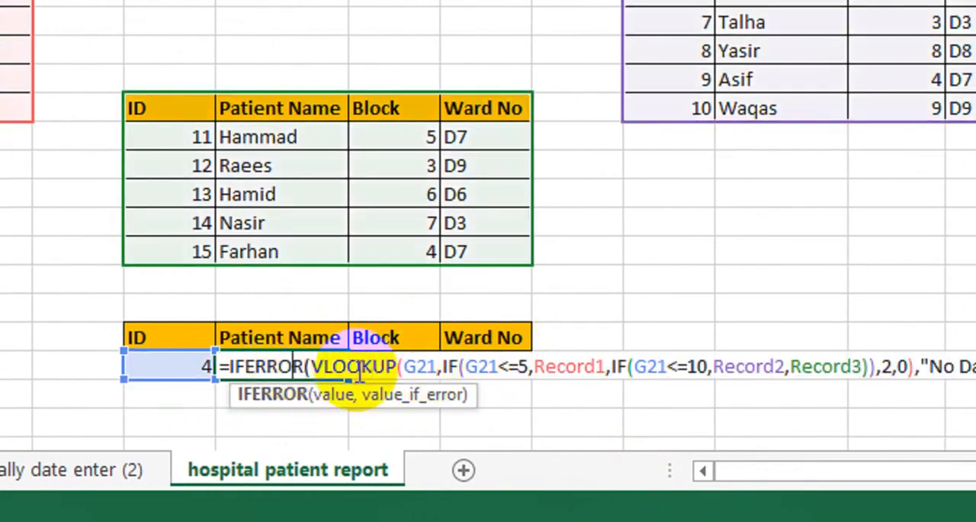
pyautogui.click(437, 366)
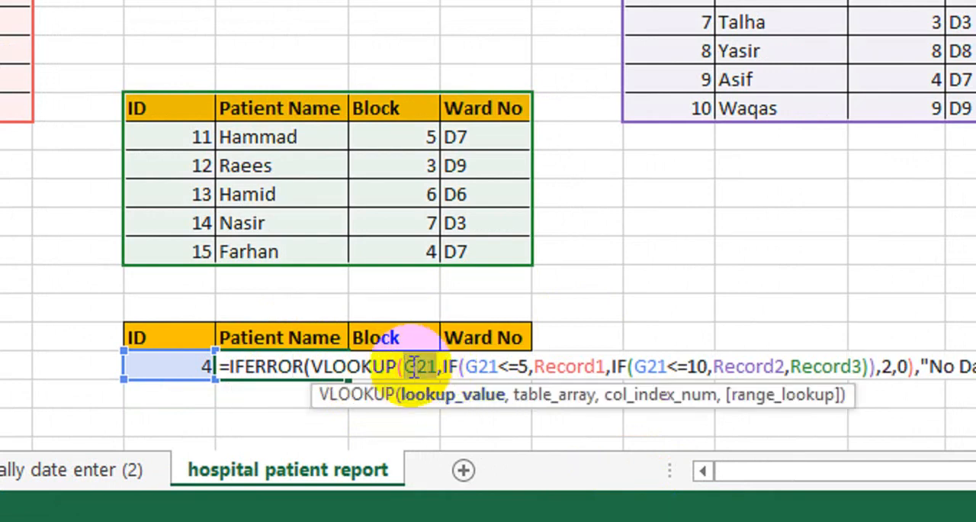
pyautogui.press('F4')
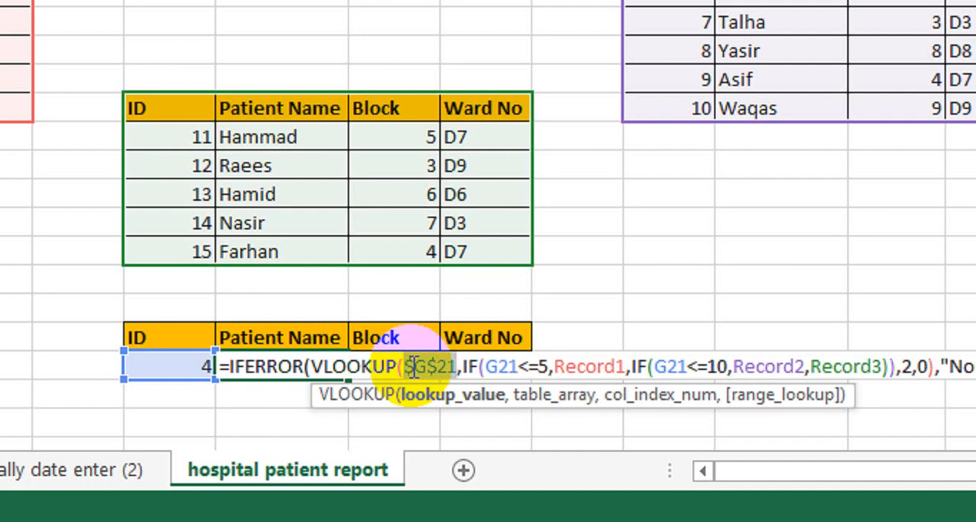
pyautogui.click(514, 366)
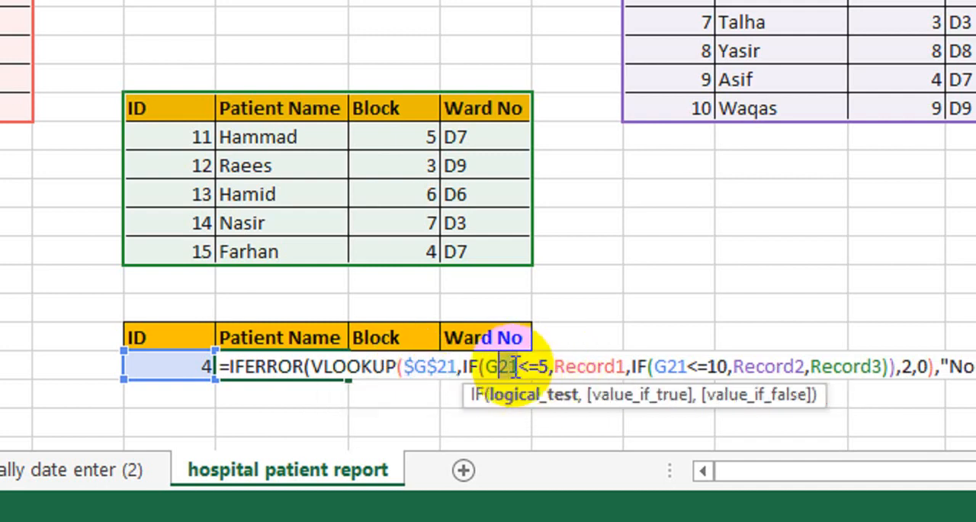
pyautogui.press('F4')
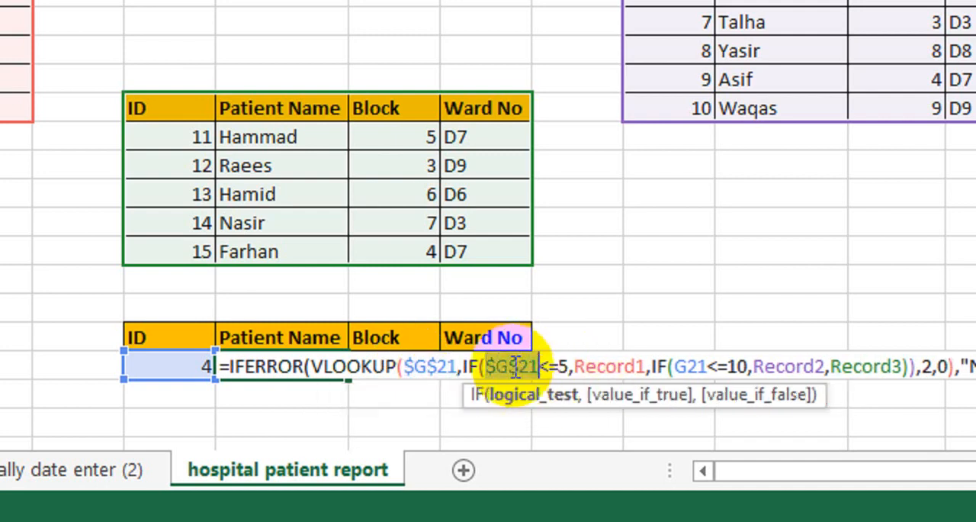
pyautogui.click(697, 366)
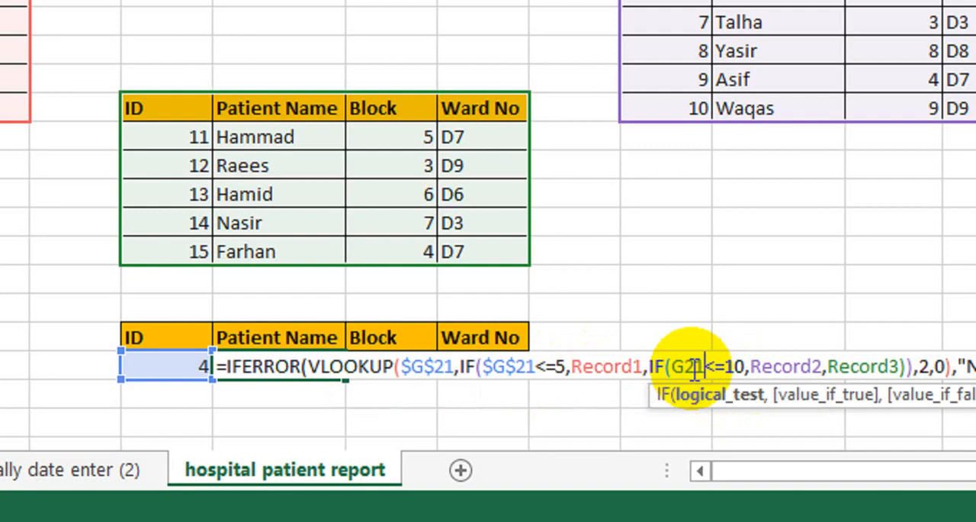
pyautogui.press('F4')
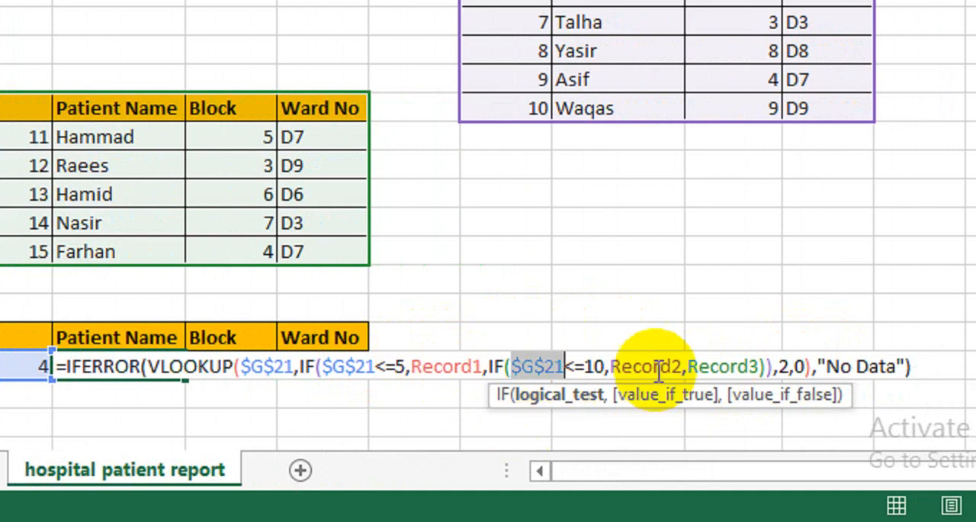
# Replace the column index 2 in the H21 formula with COLUMNS over G19:H19, locking the start reference as $G$19
pyautogui.click(736, 363)
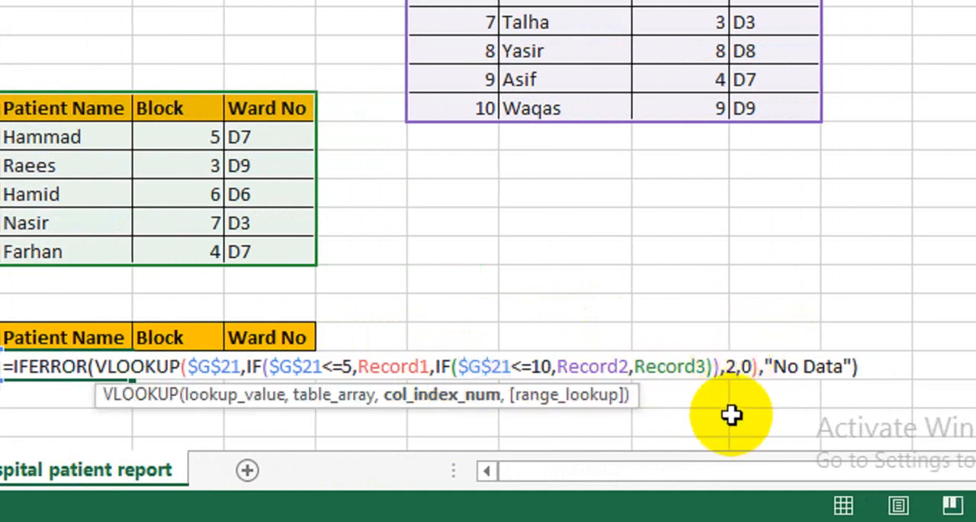
pyautogui.press('BackSpace')
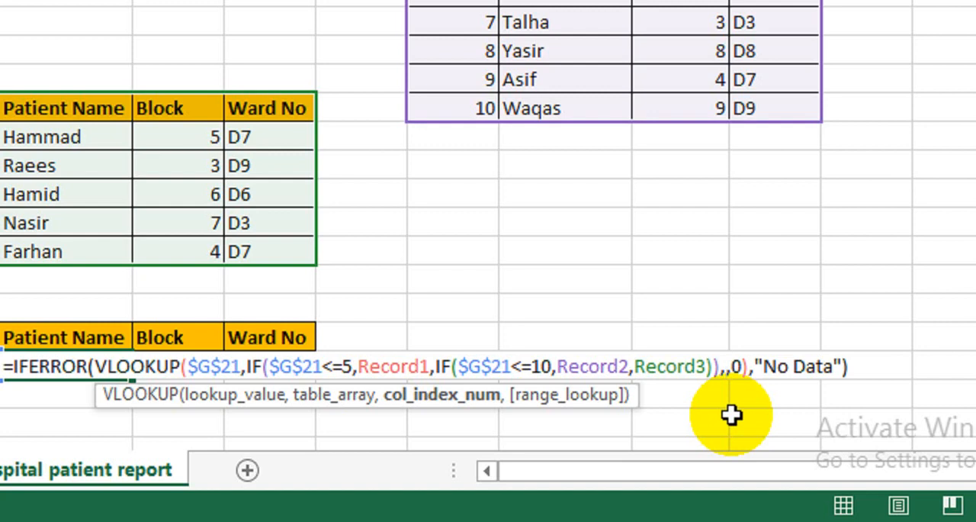
pyautogui.write('colum')
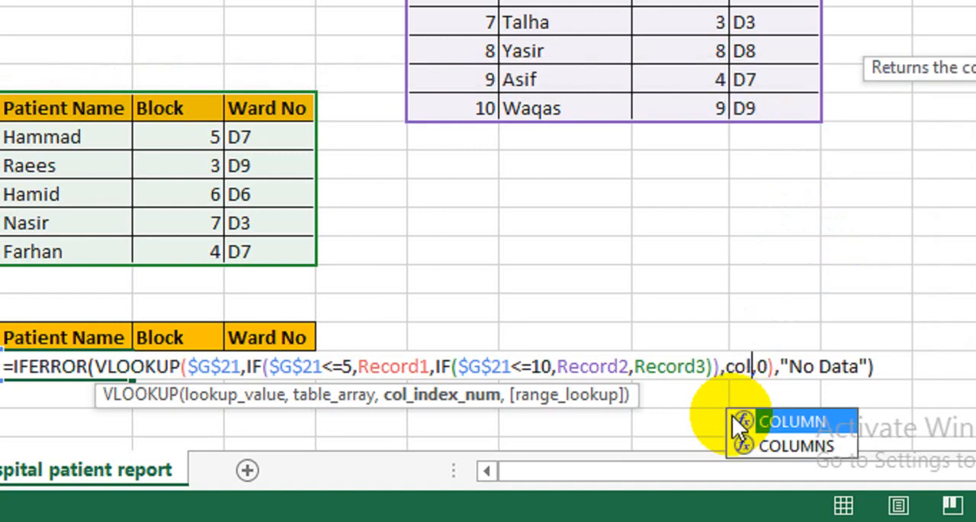
pyautogui.press('Down')
pyautogui.press('Tab')
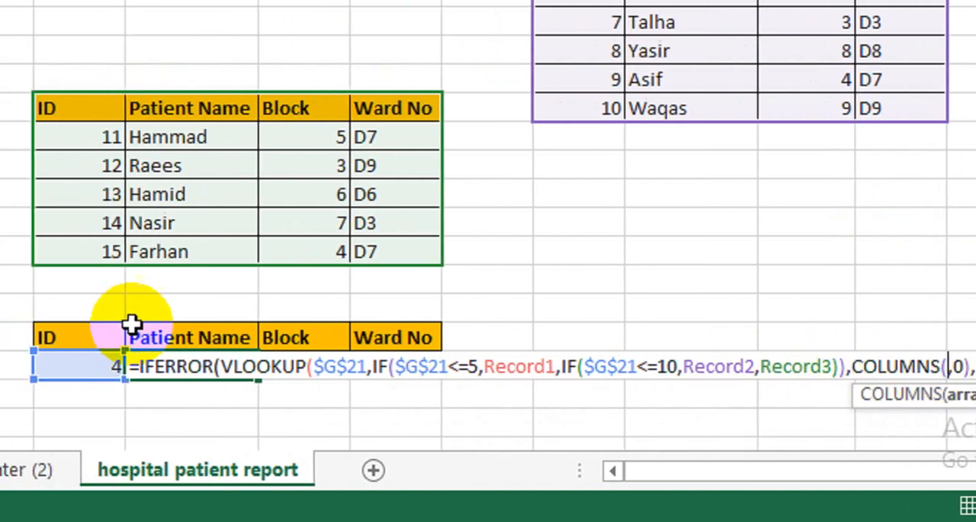
pyautogui.click(230, 305)
pyautogui.hotkey('shift', 'Right')
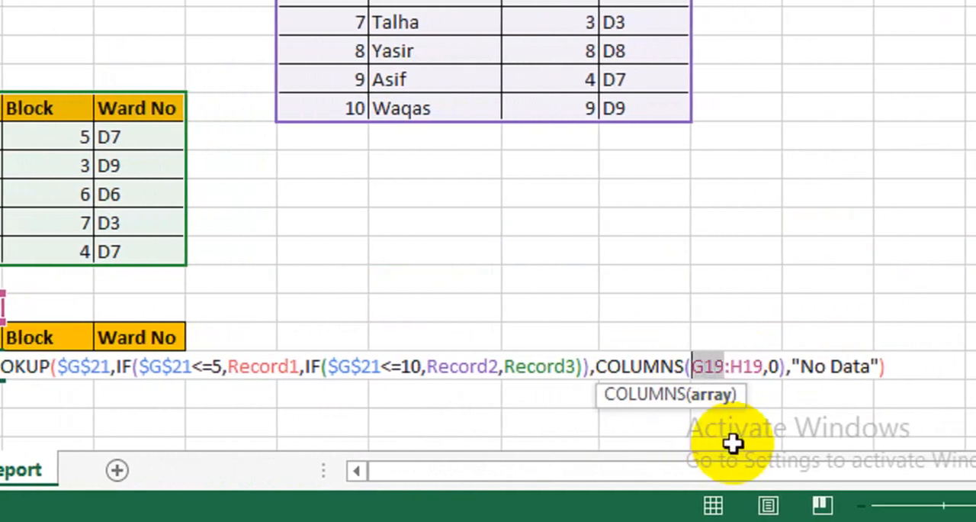
pyautogui.press('F4')
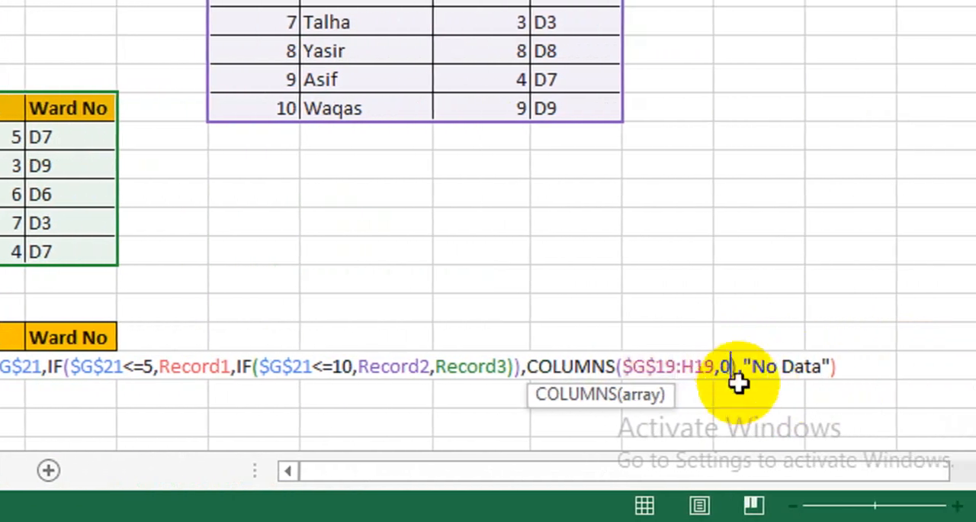
# Correct the parentheses in the H21 formula so COLUMNS($G$19:H19) closes before the 0, leaving 0 as VLOOKUP's exact-match argument
pyautogui.write('))')
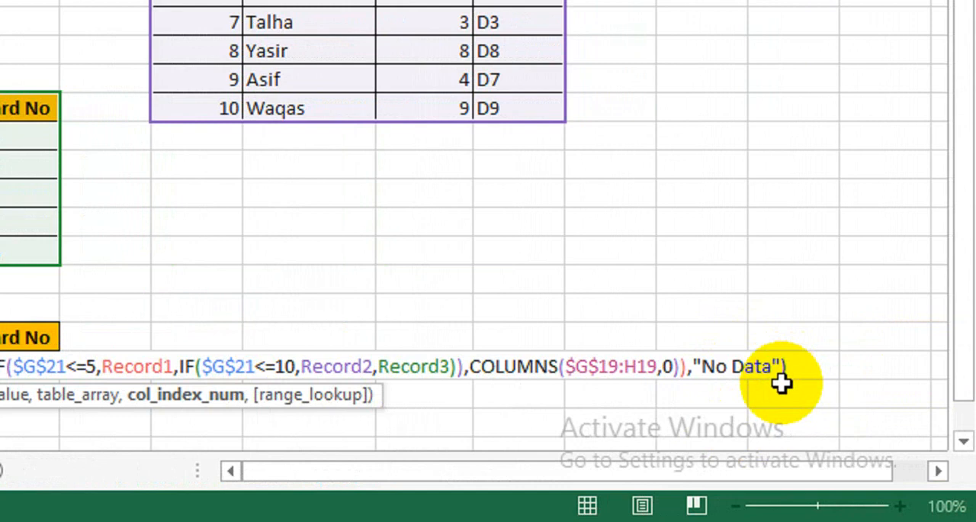
pyautogui.press('Return')
pyautogui.press('Return')
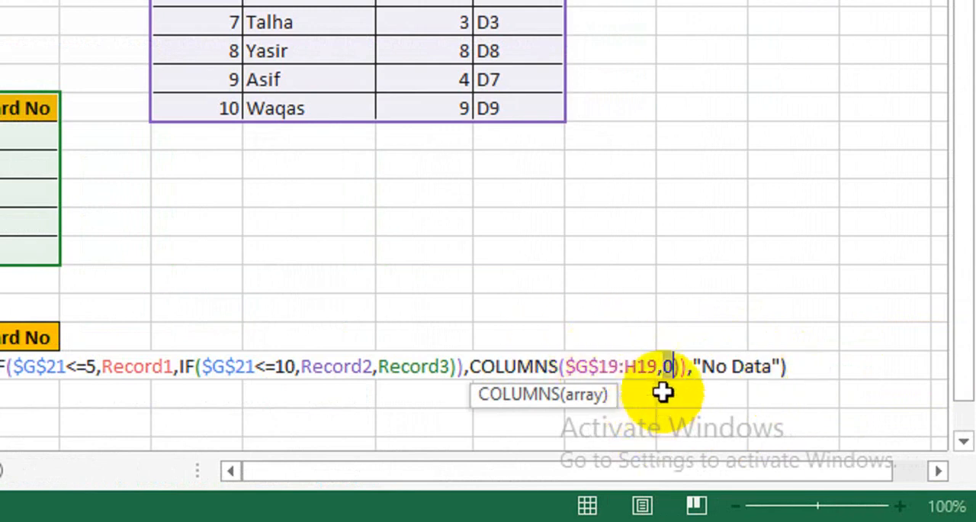
pyautogui.press('Delete')
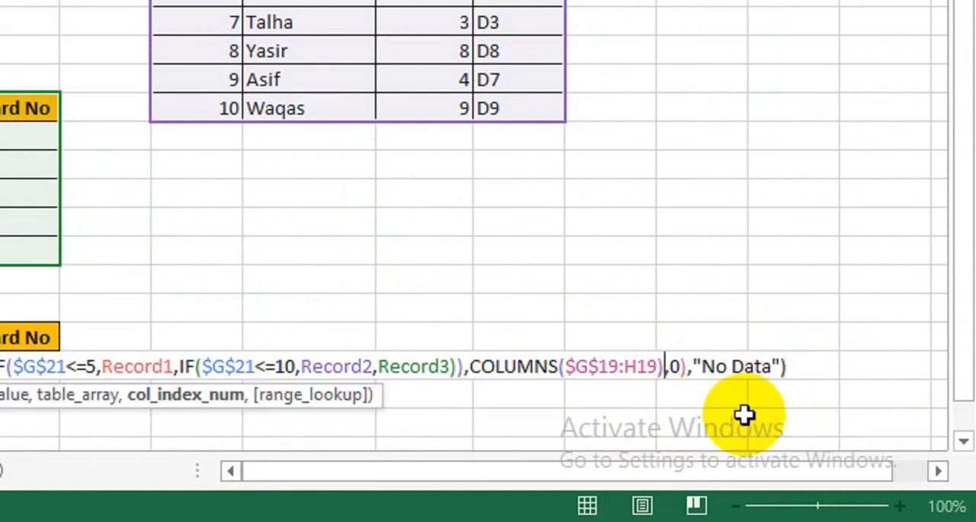
pyautogui.press('Return')
# Fill the corrected H21 formula across the Block and Ward No cells and check the result against the patient's record in the first table
pyautogui.click(136, 369)
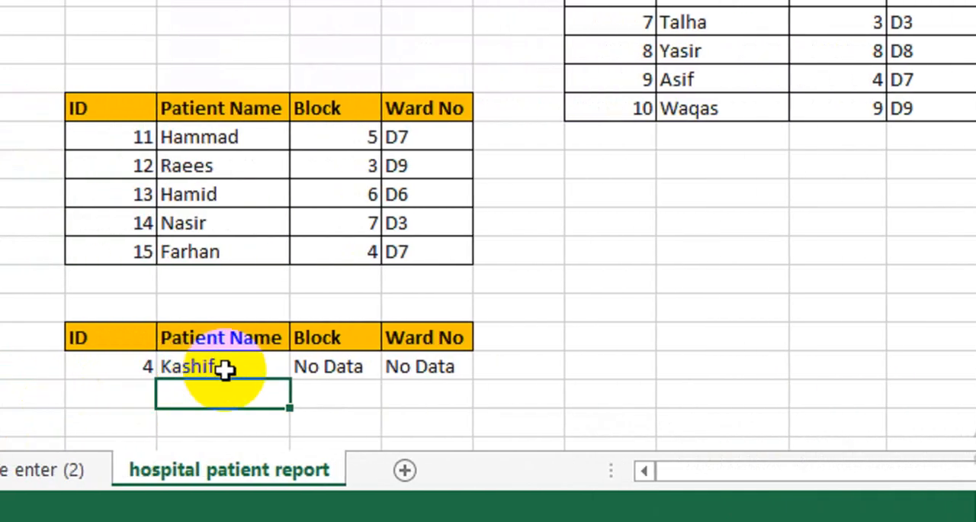
pyautogui.moveTo(303, 379); pyautogui.dragTo(471, 385)
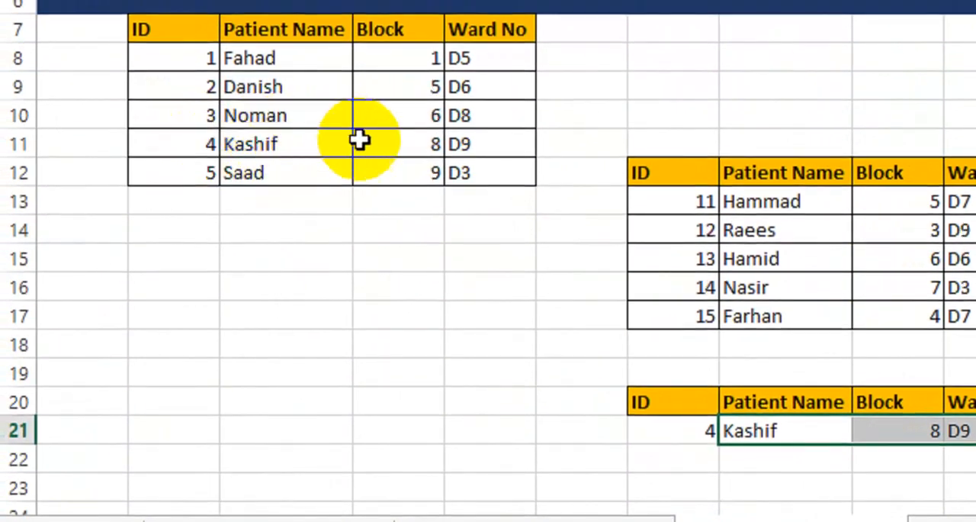
pyautogui.click(429, 135)
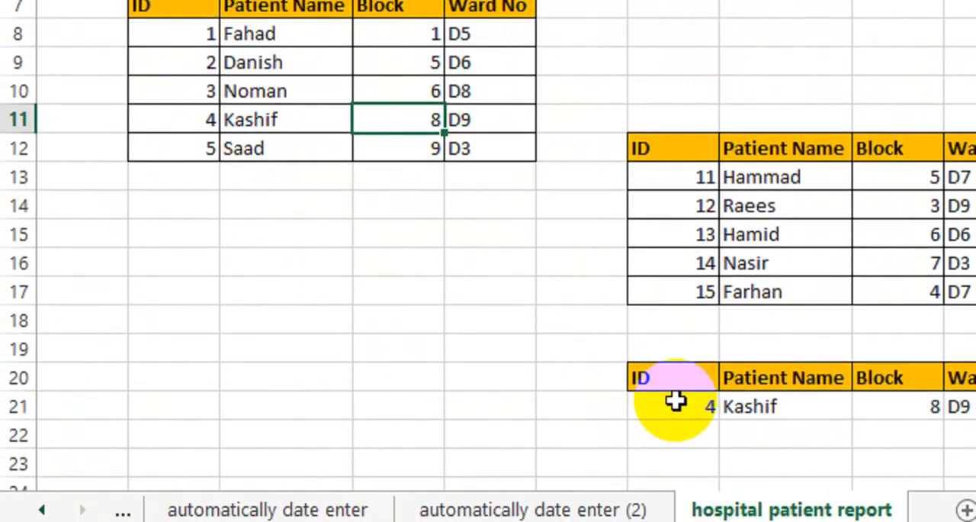
# Test the lookup by entering the existing IDs 6, 13 and 15 in G21, followed by the nonexistent ID 18
pyautogui.click(676, 425)
pyautogui.write('6')
pyautogui.press('Return')
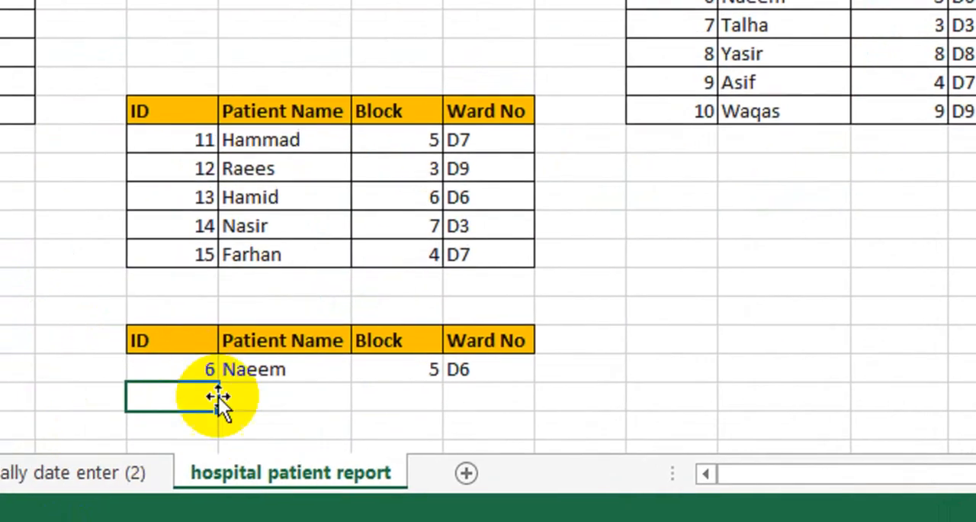
pyautogui.click(218, 367)
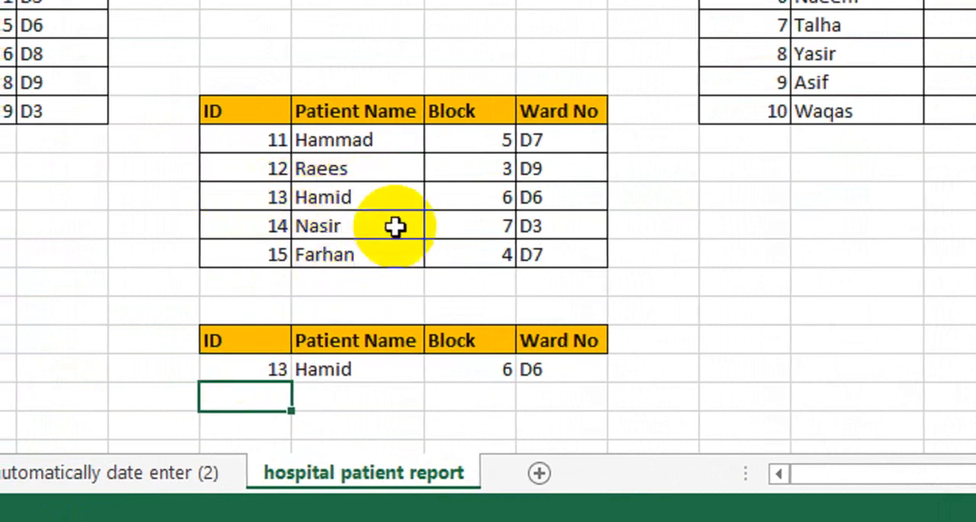
pyautogui.click(492, 200)
pyautogui.click(583, 162)
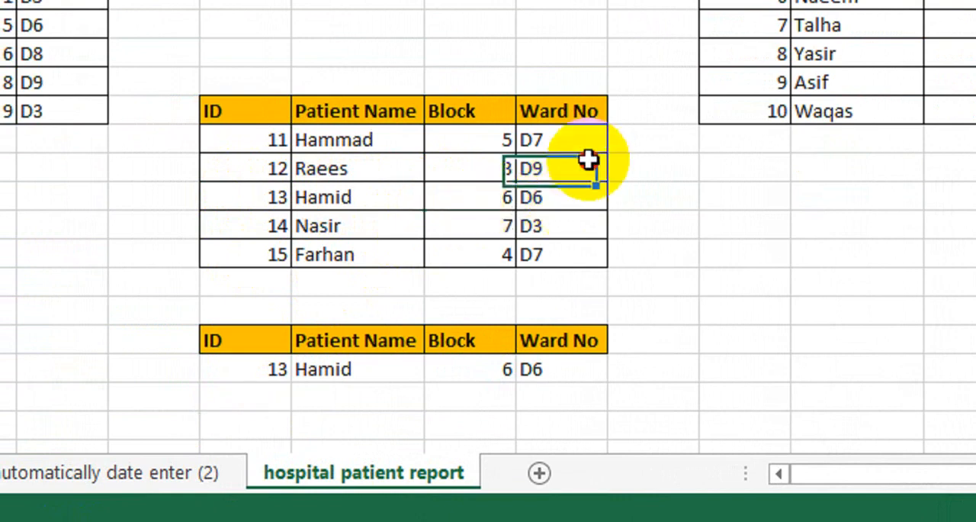
pyautogui.click(265, 366)
pyautogui.write('15')
pyautogui.press('Return')
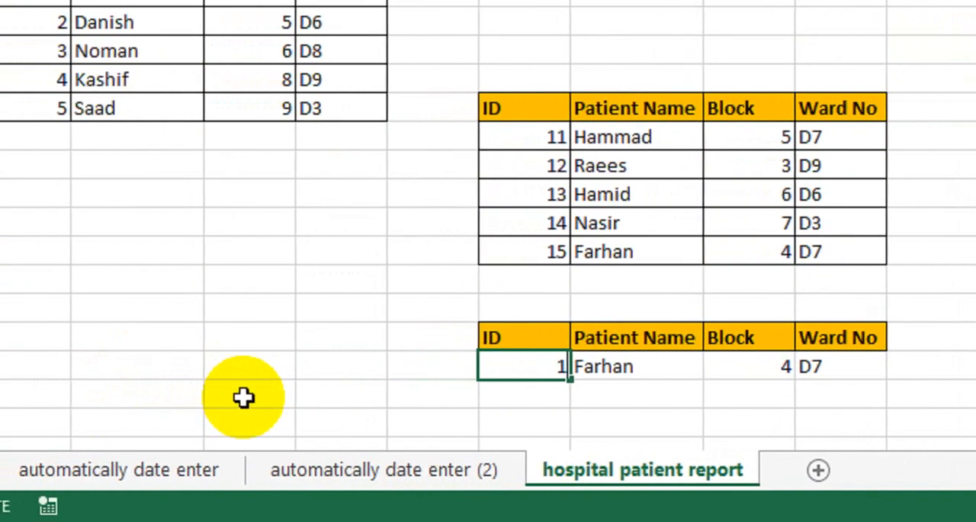
pyautogui.press('Return')
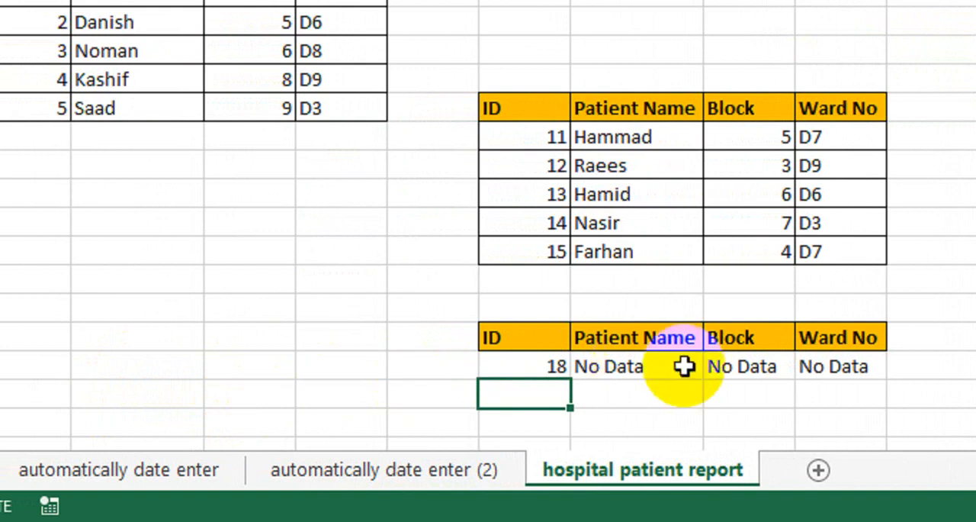